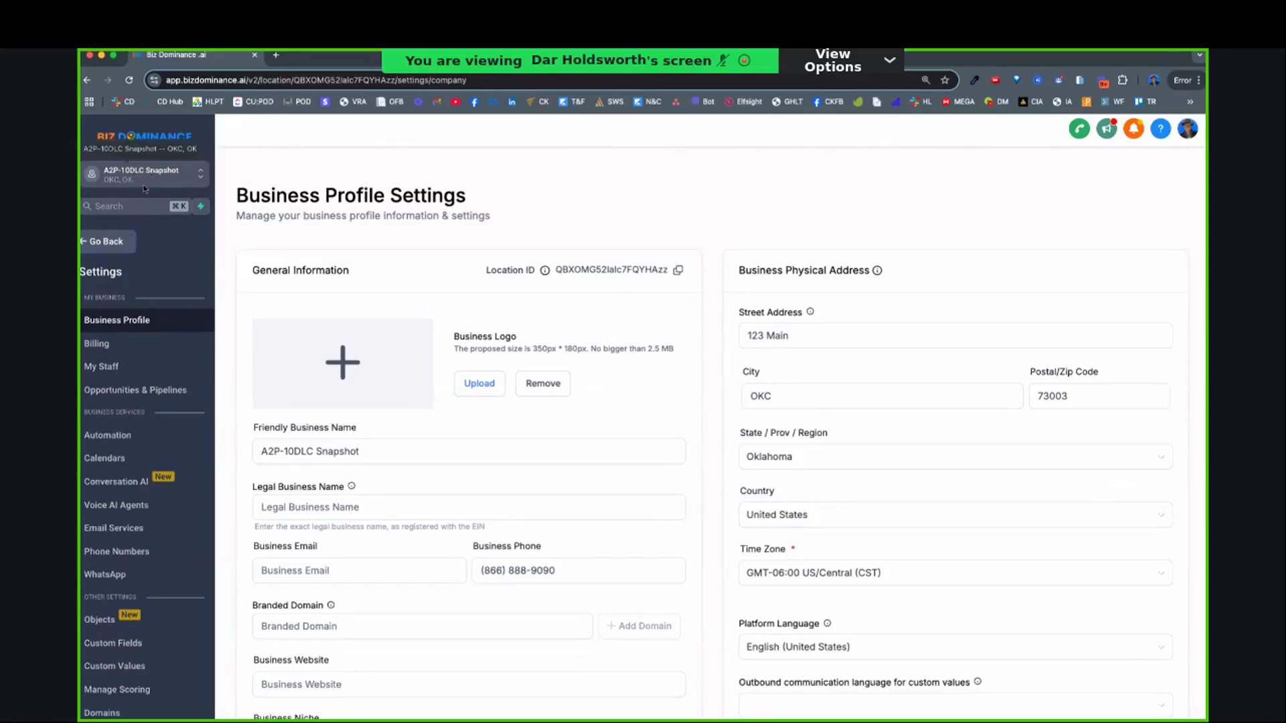
- Browse Custom Values by folder, checking the A2P-10DLC folder's ten empty entries, then show all values
scroll(181, 365, down, 3)
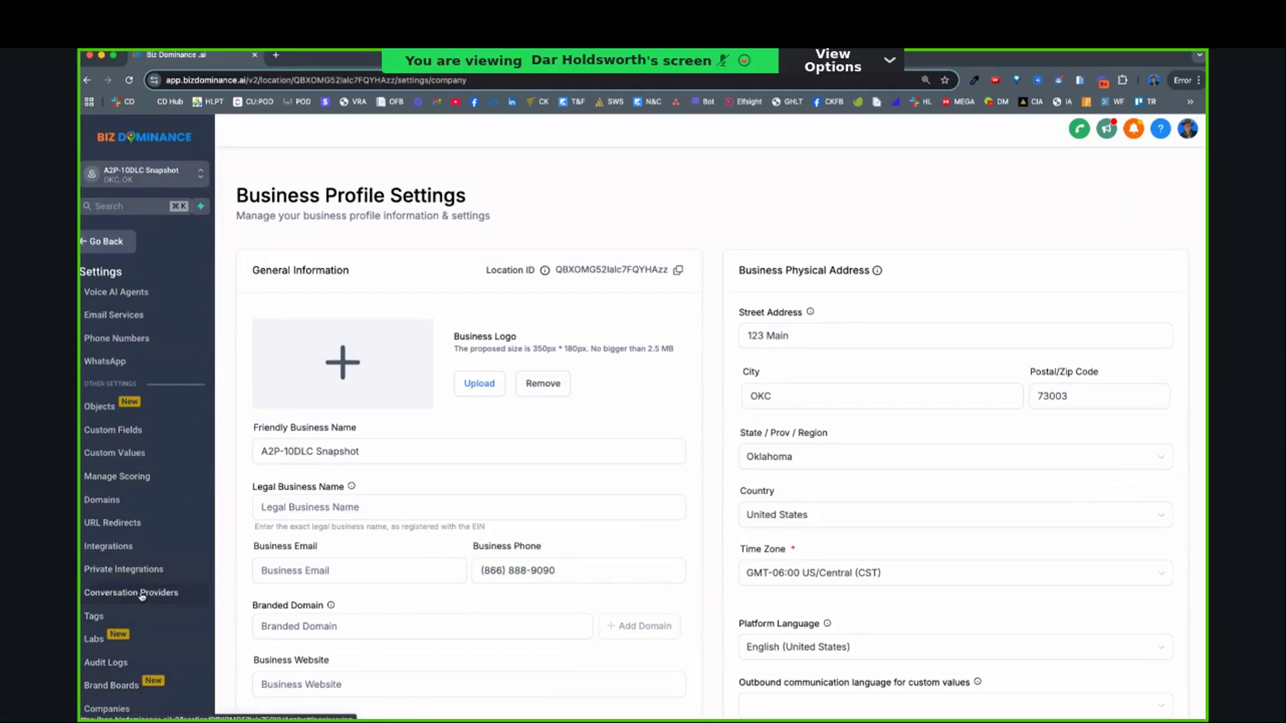
click(155, 458)
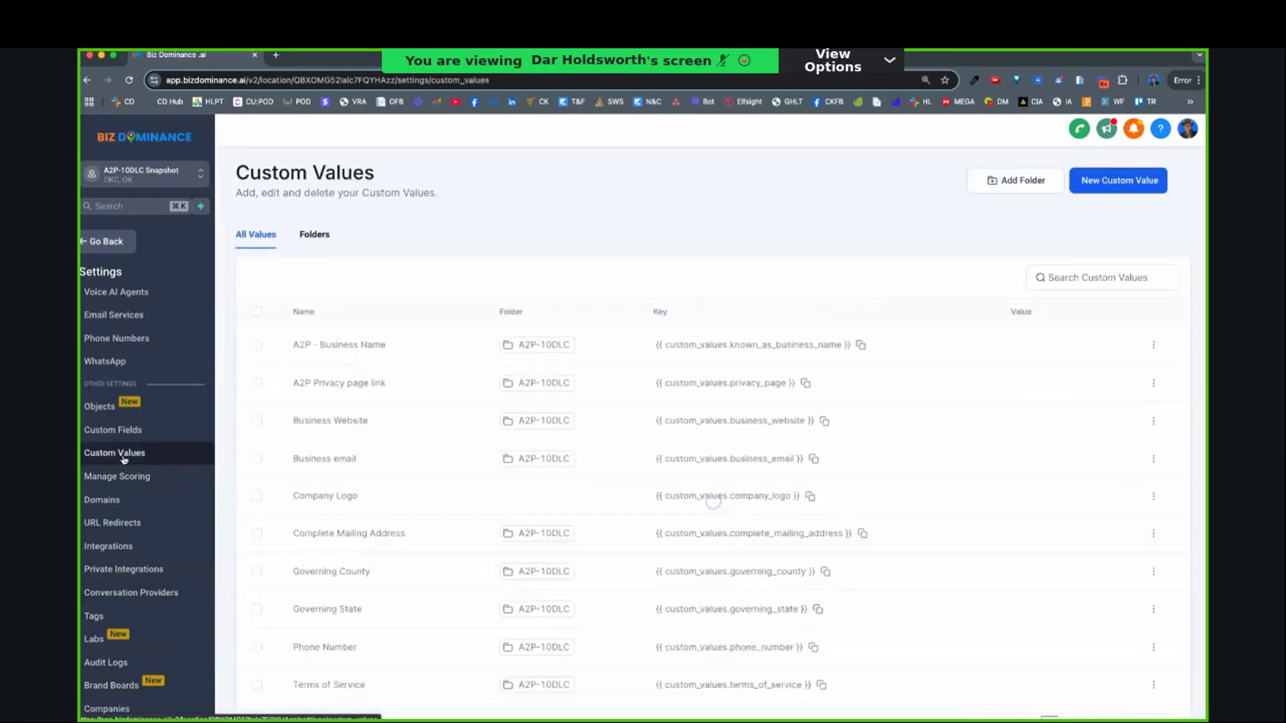
click(326, 235)
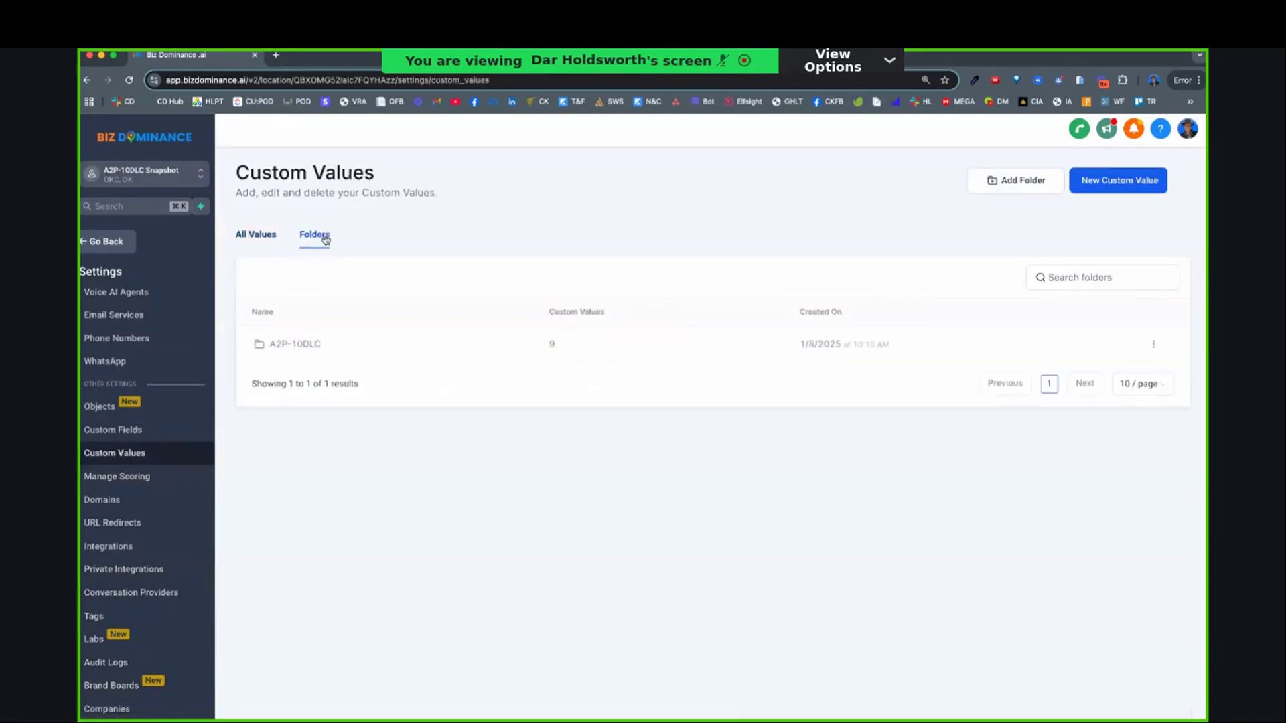
click(292, 346)
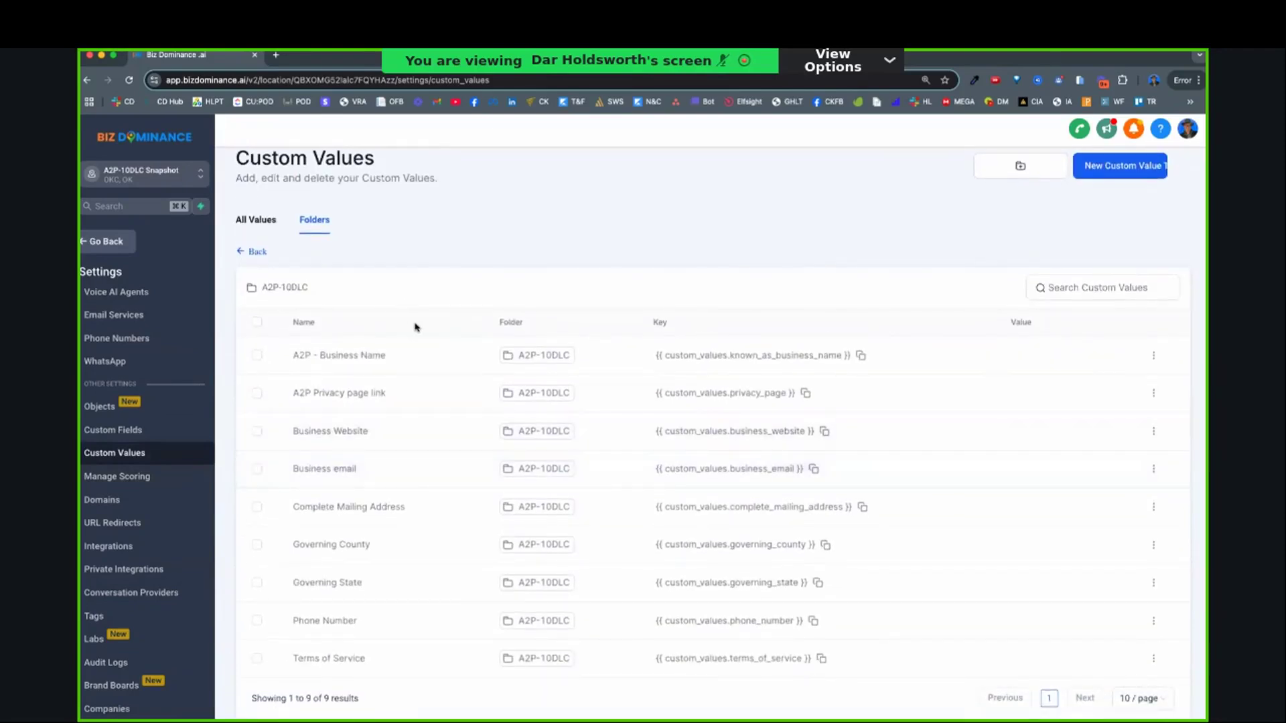
scroll(402, 315, down, 1)
click(260, 225)
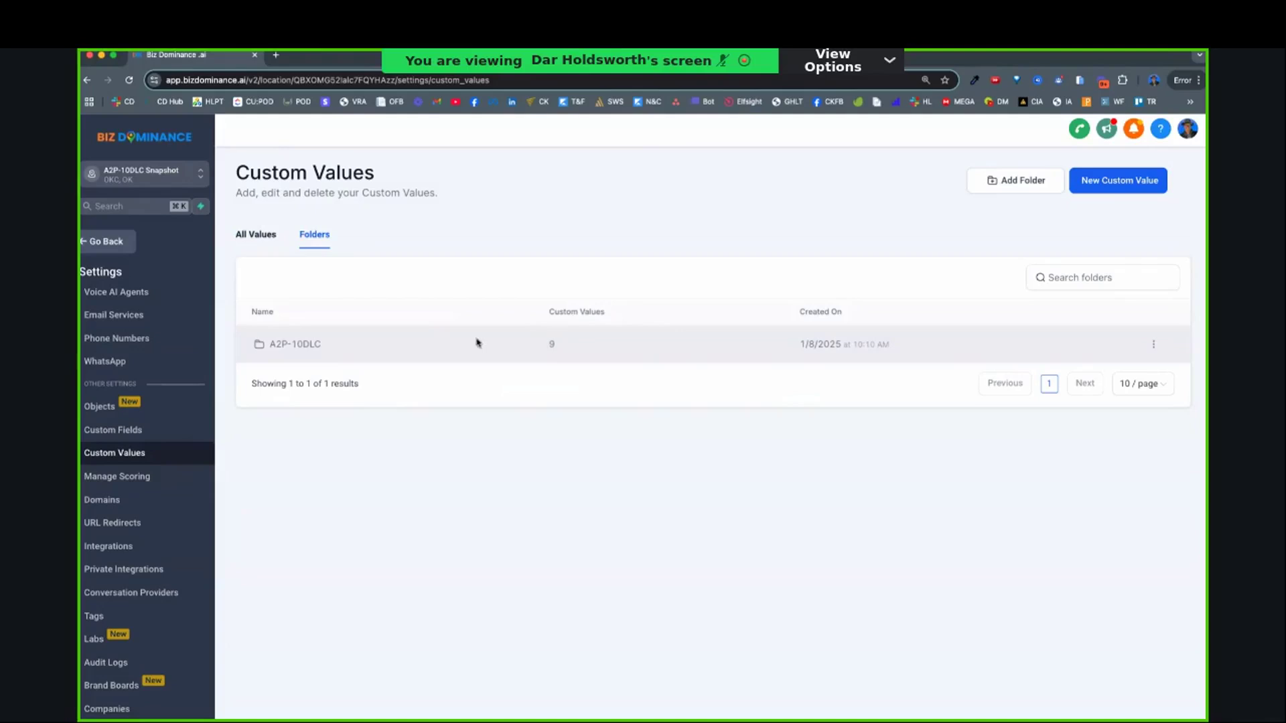
click(257, 236)
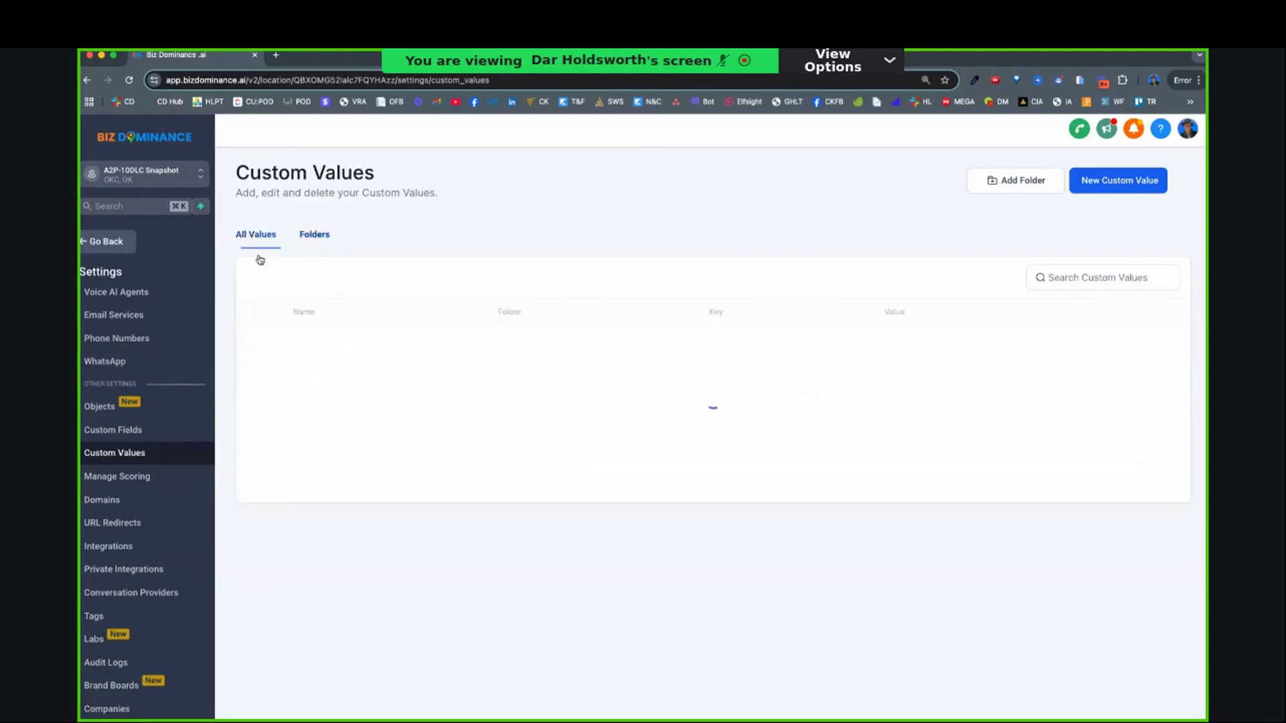
scroll(416, 454, down, 2)
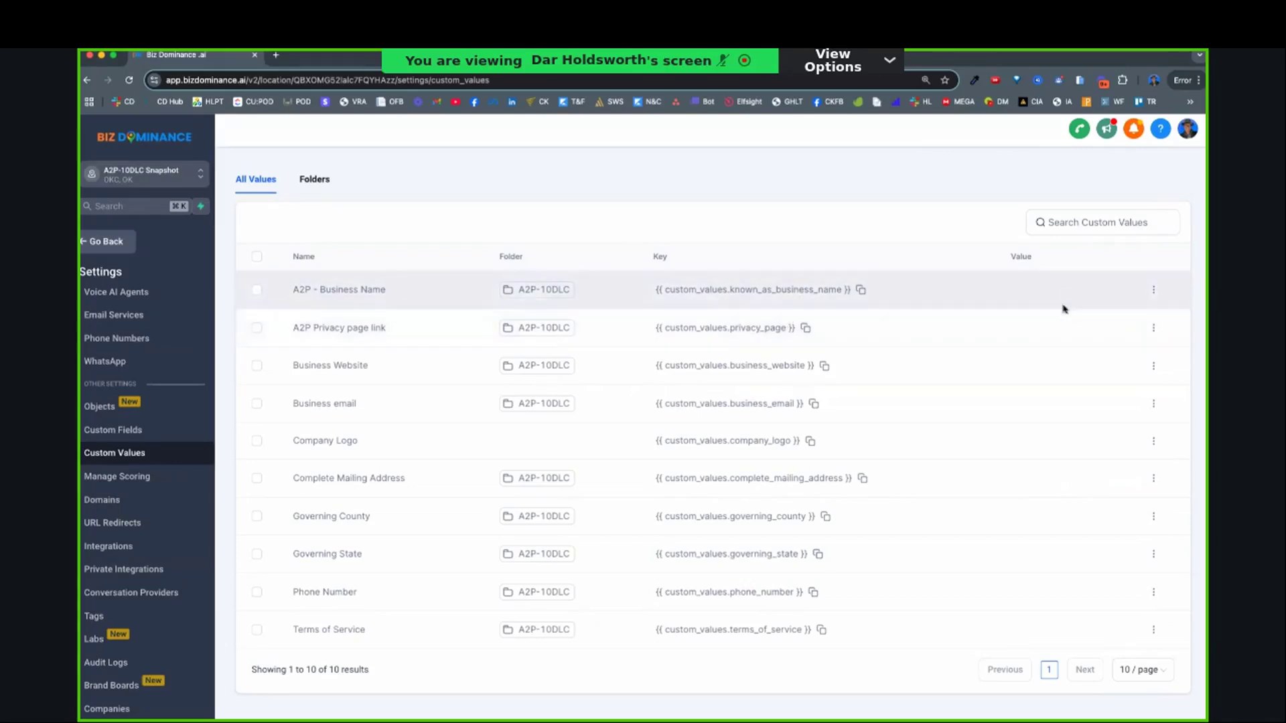
- Edit the A2P - Business Name row, enter 'ABC Company' as its value and update it
click(1155, 291)
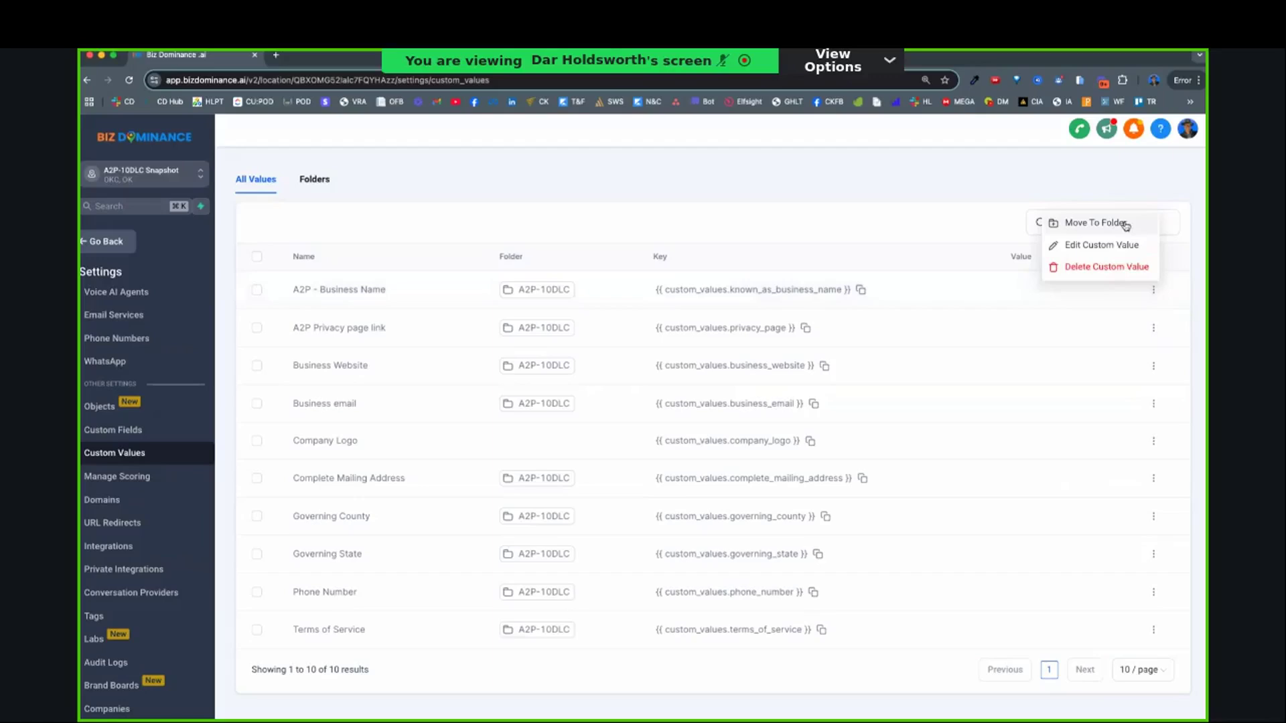
click(1101, 245)
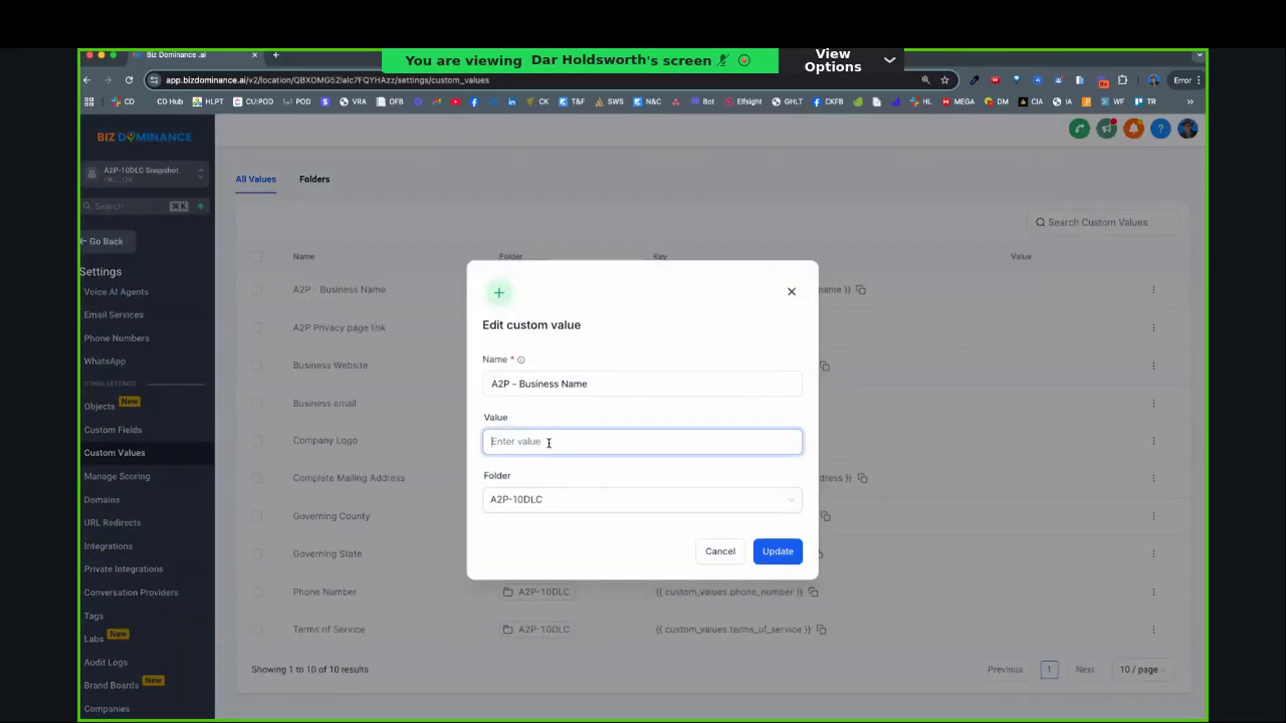
text(ABC Company)
click(778, 556)
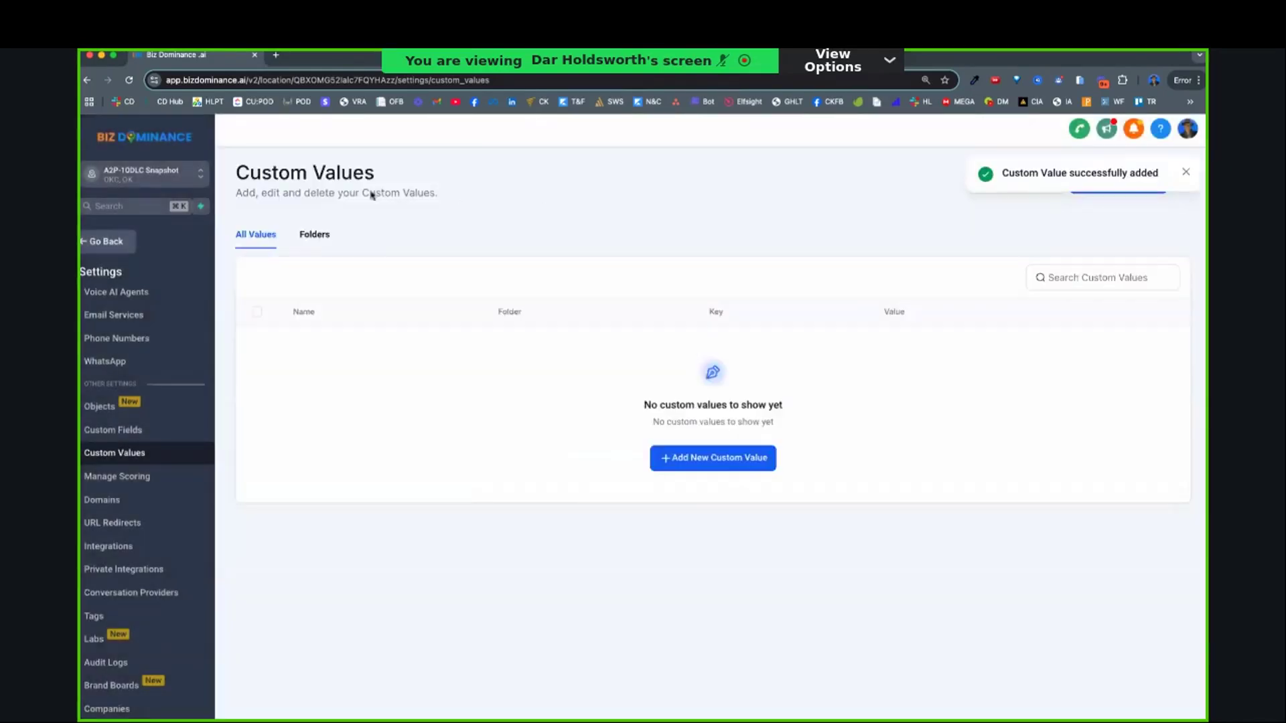
click(314, 236)
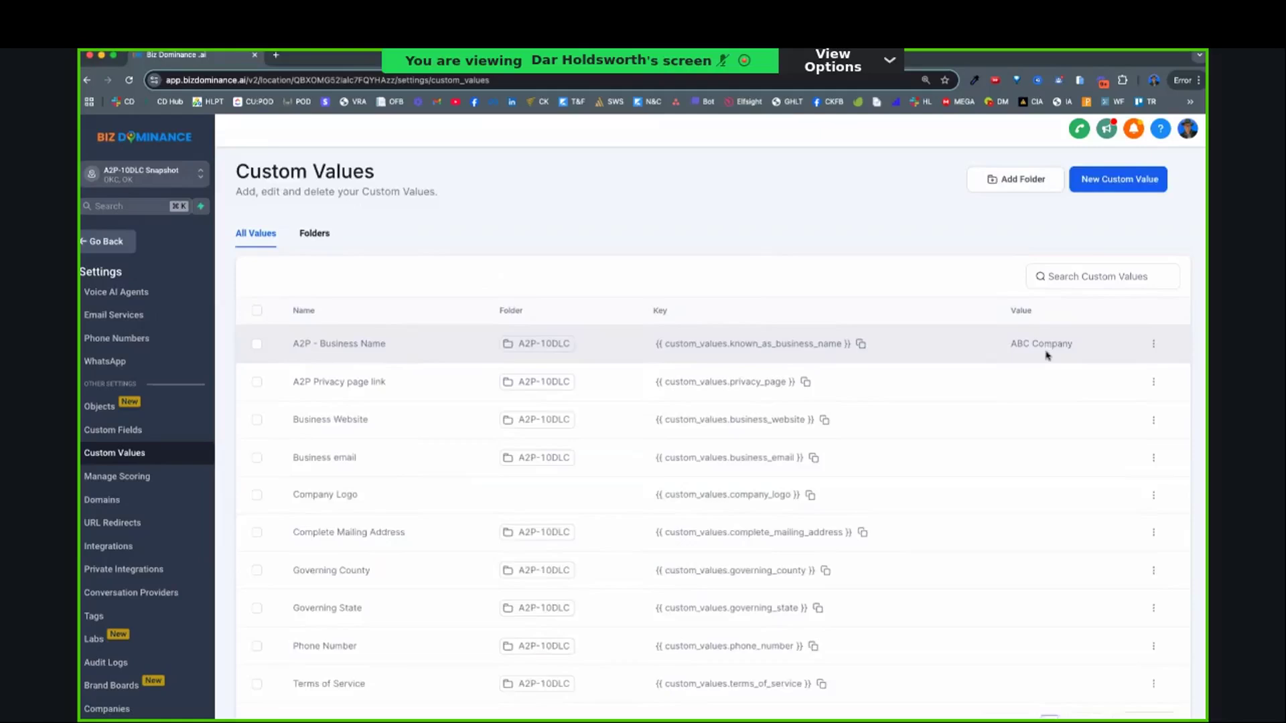
scroll(1046, 355, down, 1)
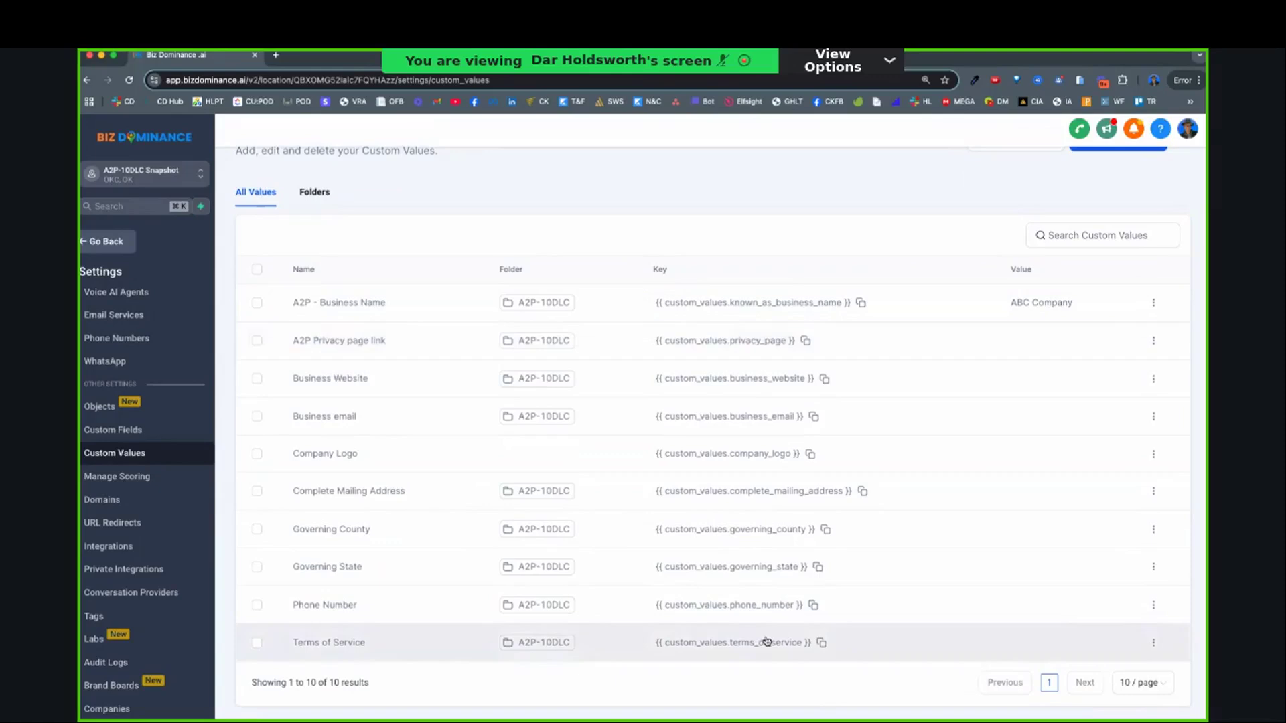
scroll(767, 643, up, 1)
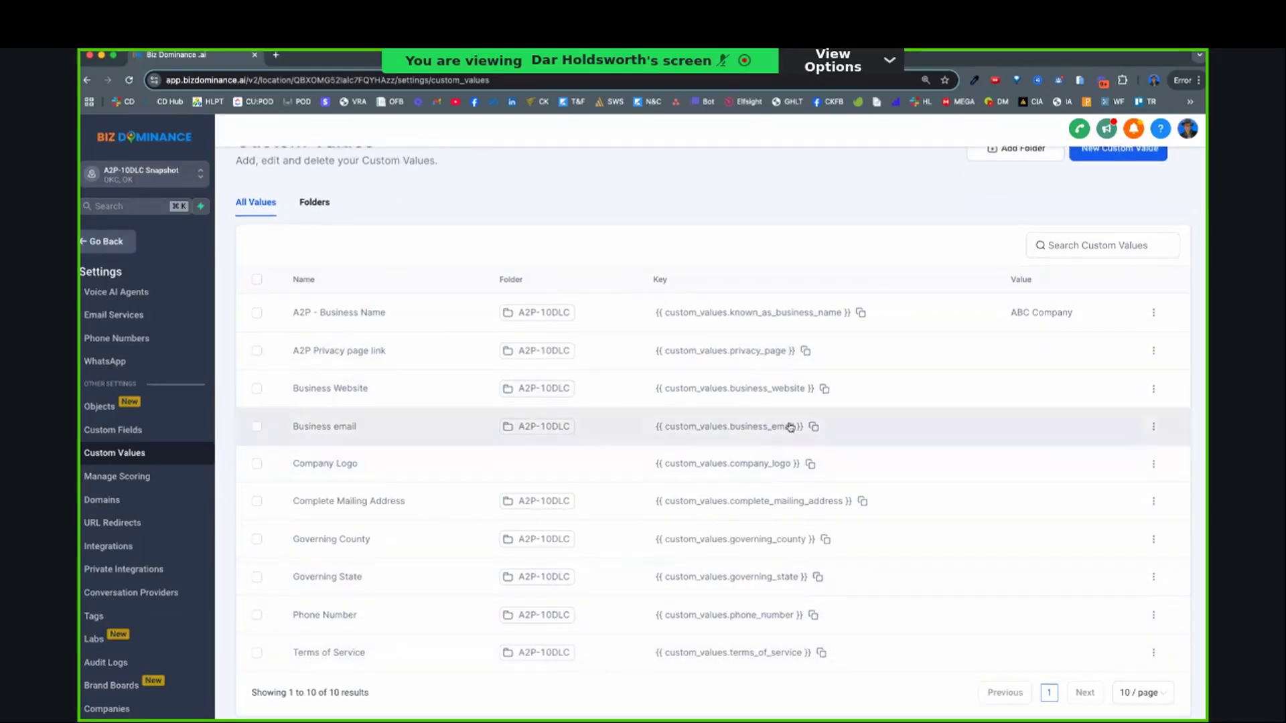
scroll(1047, 384, down, 1)
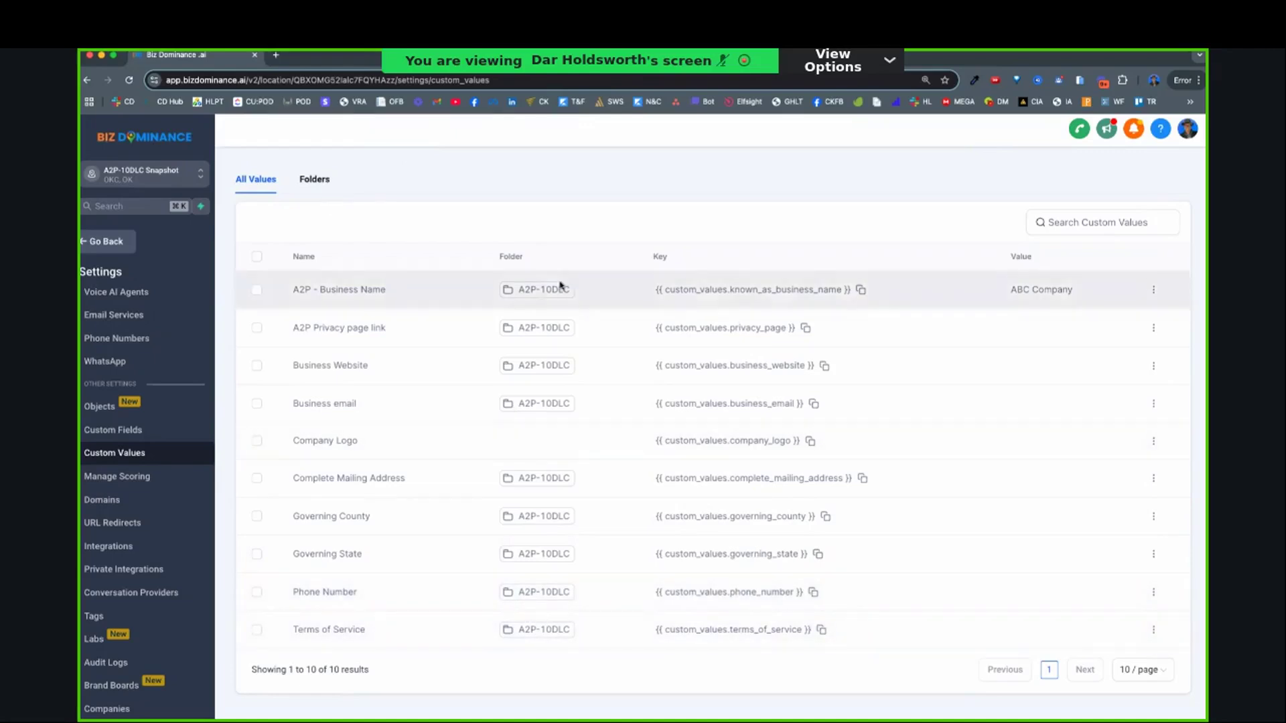
- Leave Settings and go to Sites > Forms to reach the A2P Opt-in (Jan '25) form
click(112, 243)
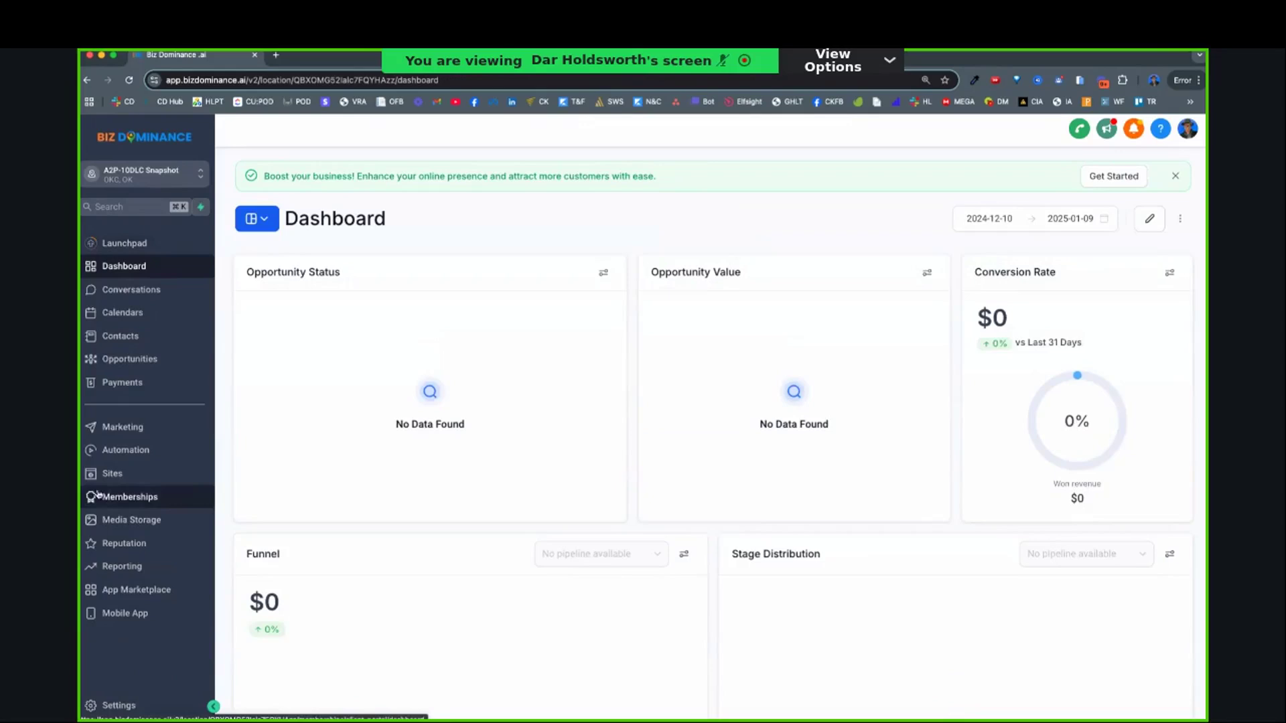
click(168, 475)
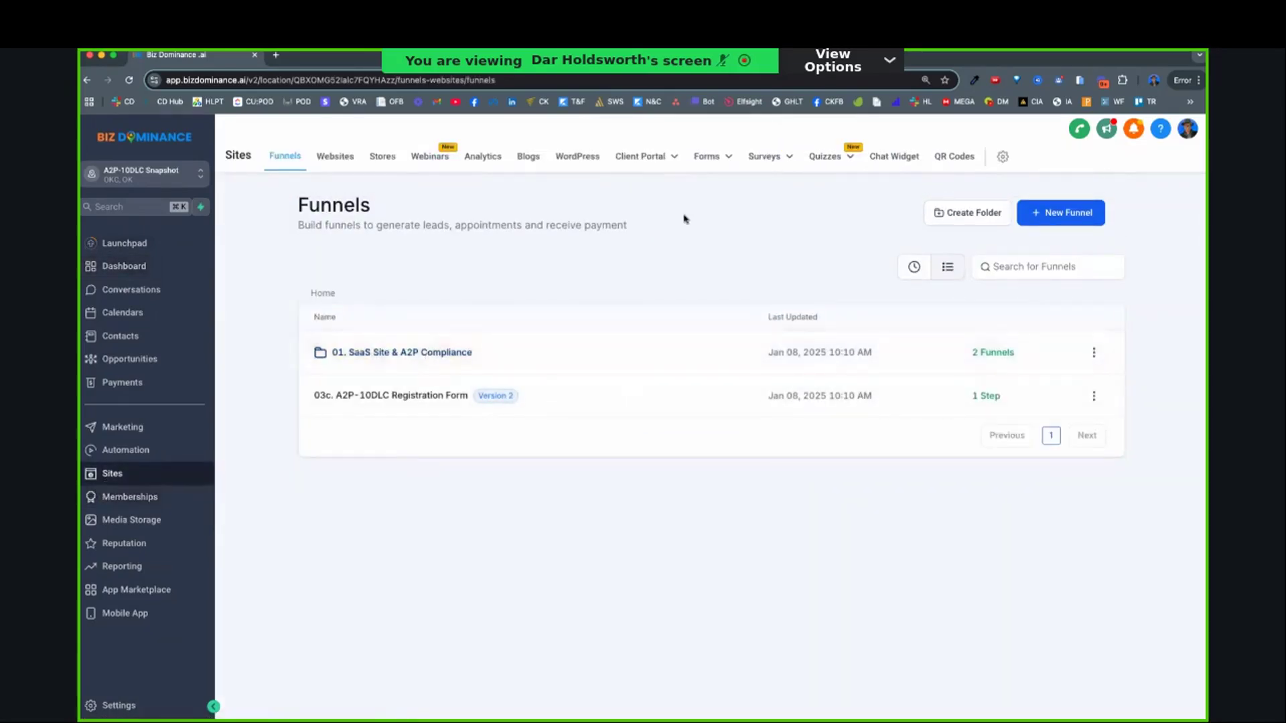
click(707, 156)
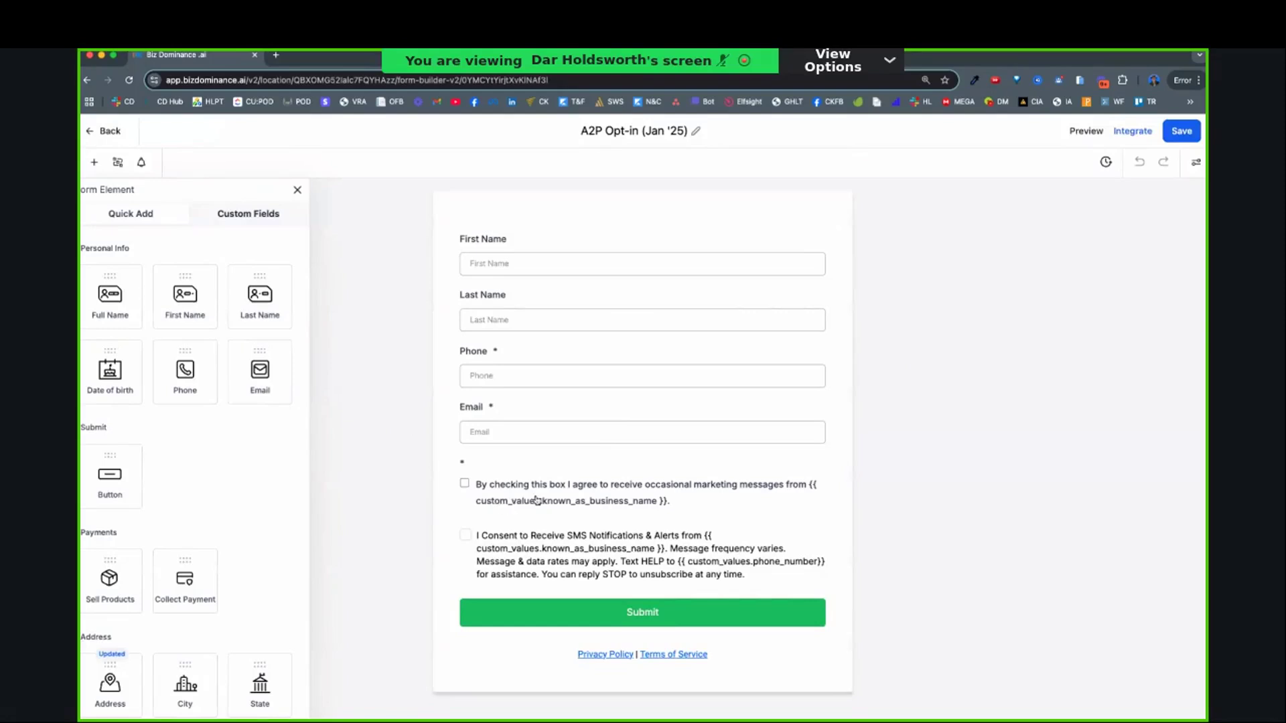
- Inspect the opt-in form's marketing and SMS consent elements and the Privacy Policy/Terms footer text
click(633, 499)
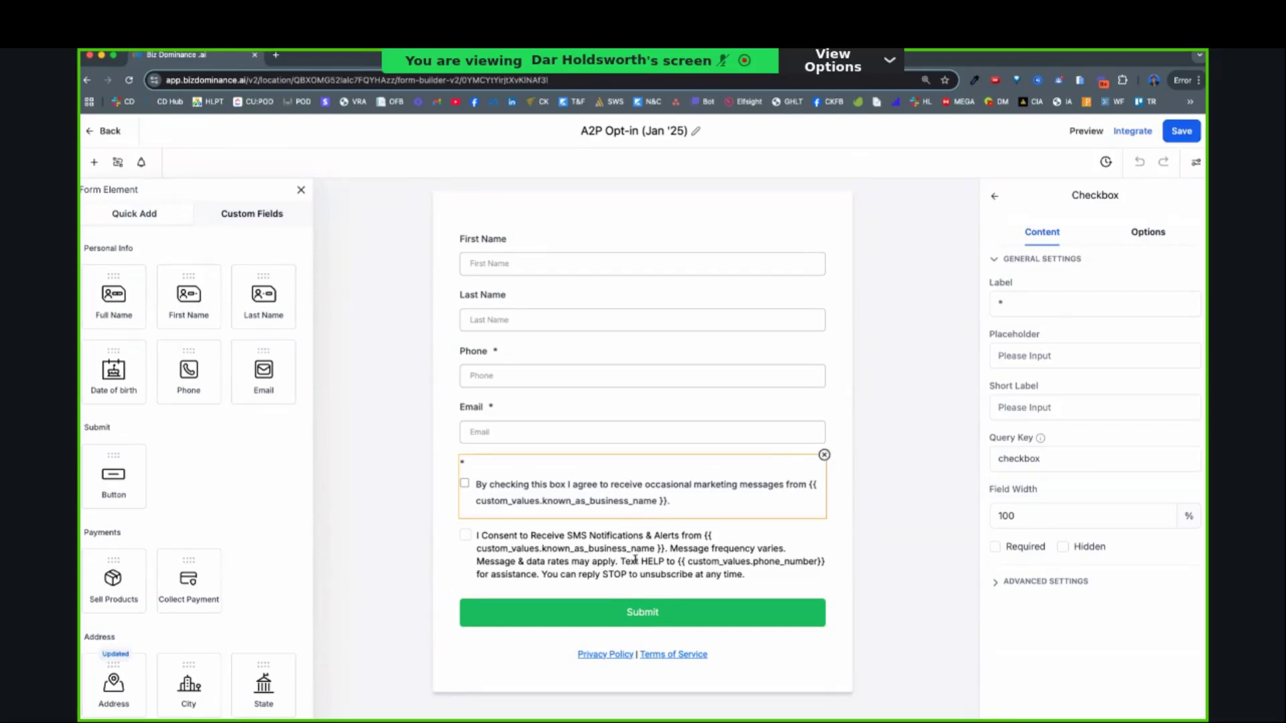
click(622, 563)
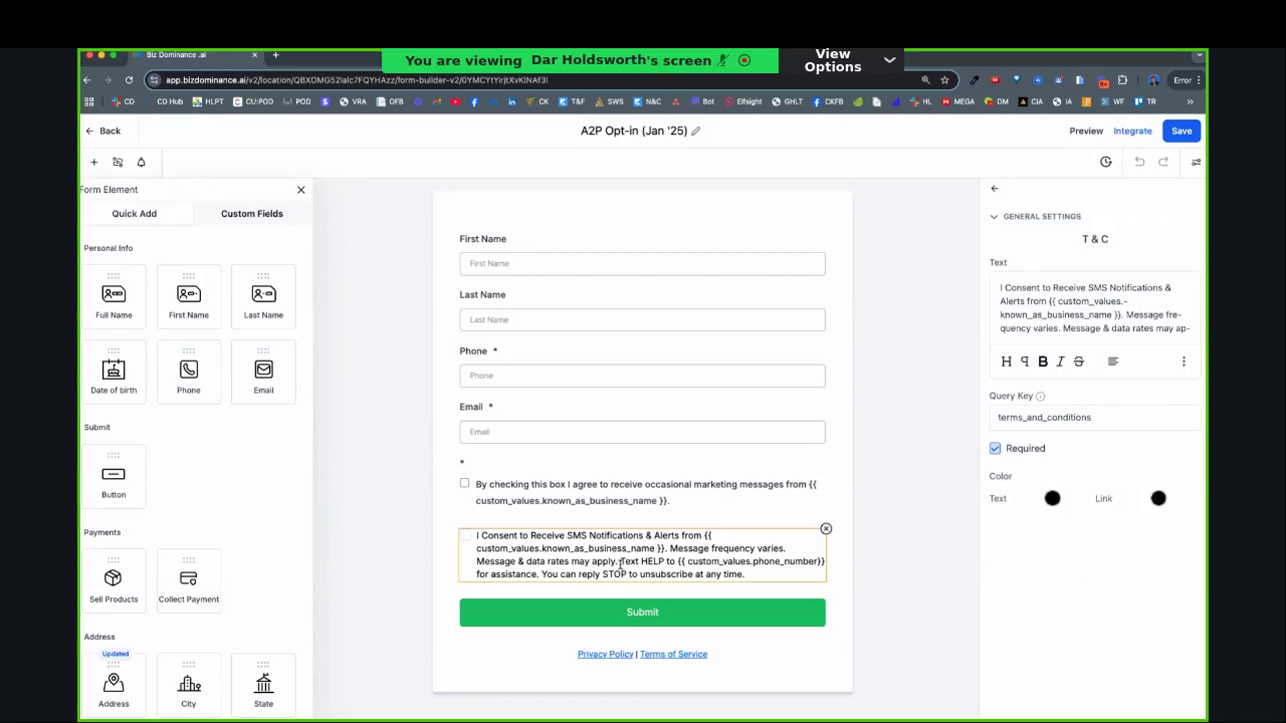
click(903, 533)
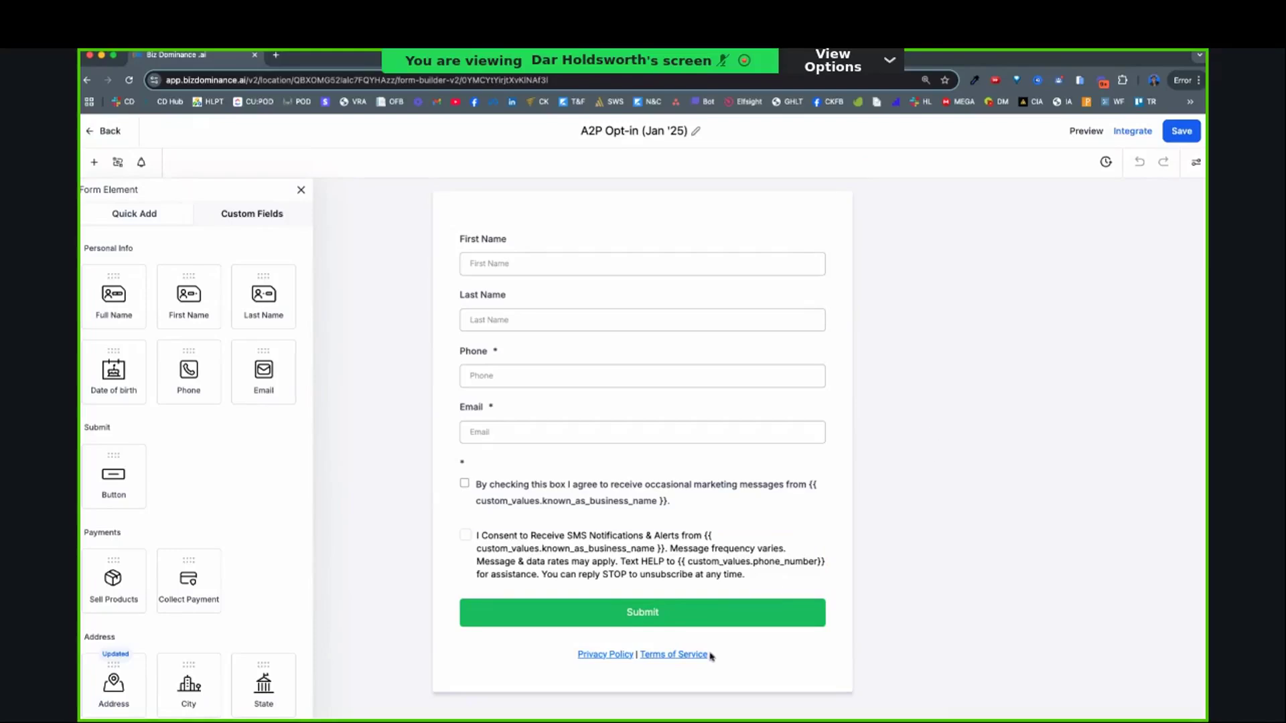
click(690, 662)
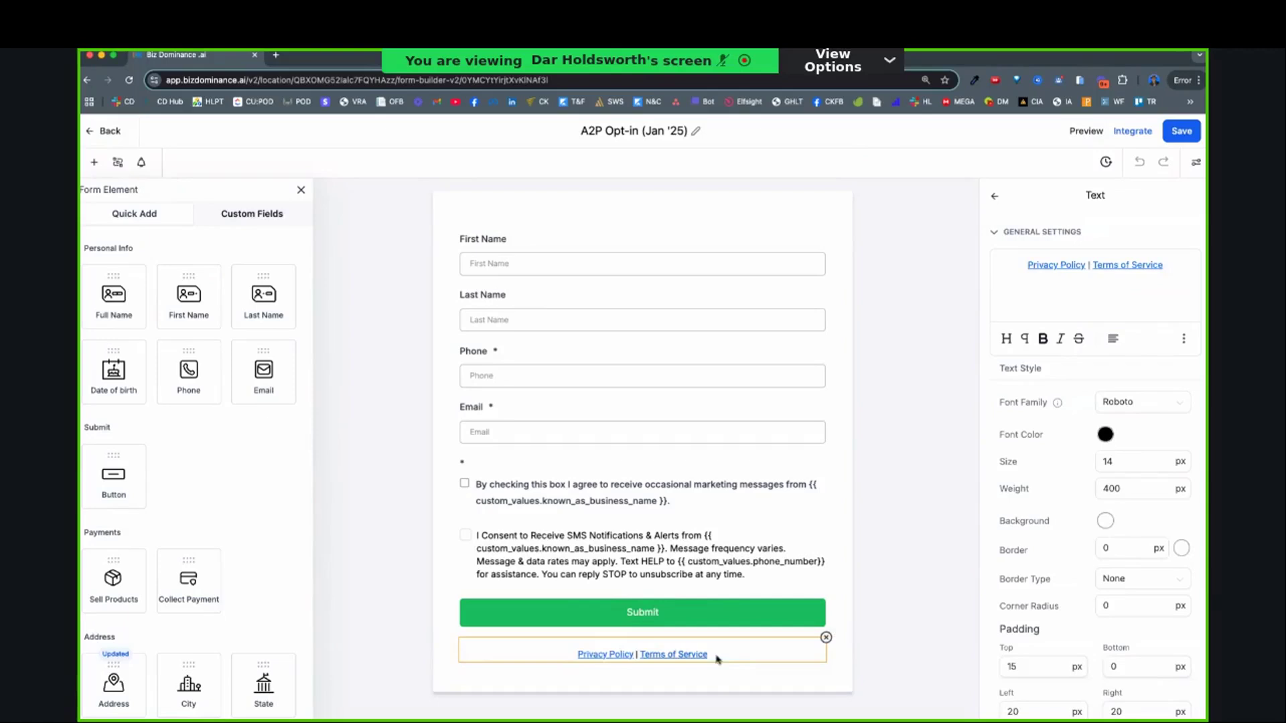
- Verify the Terms of Service link points to the terms_of_service custom value, then return to Forms
drag(1175, 260, 1103, 268)
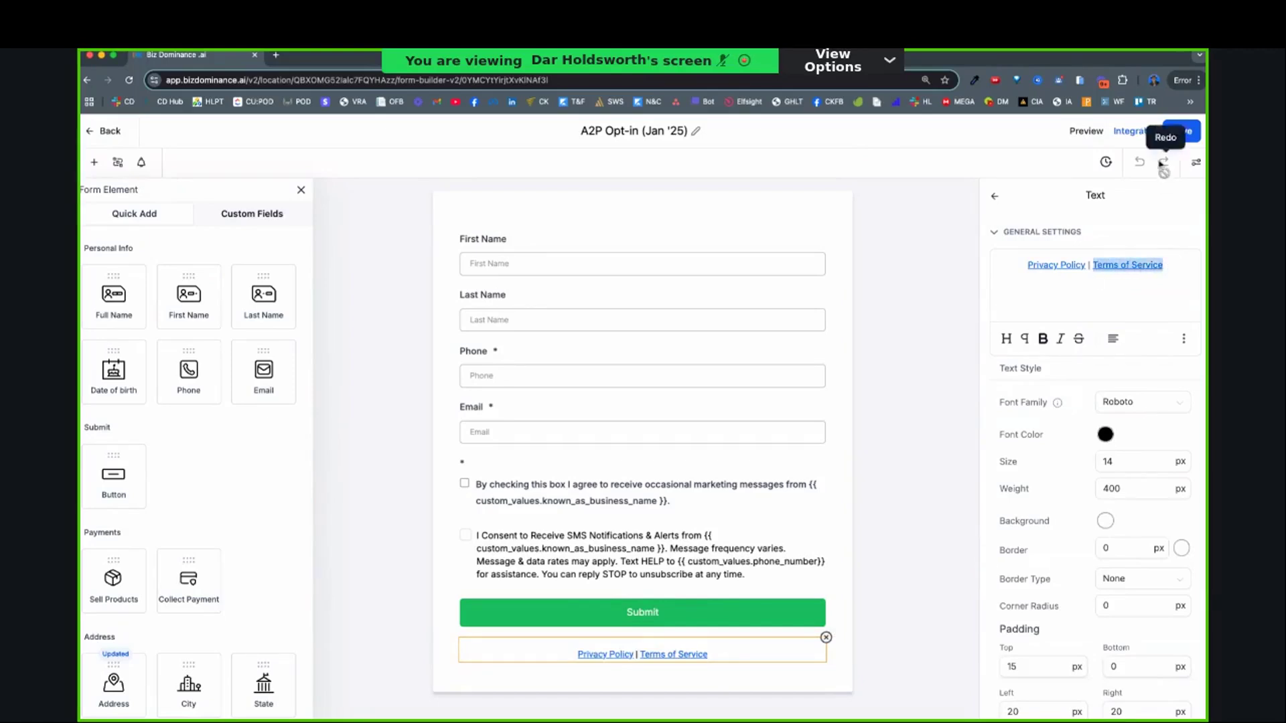
click(1185, 339)
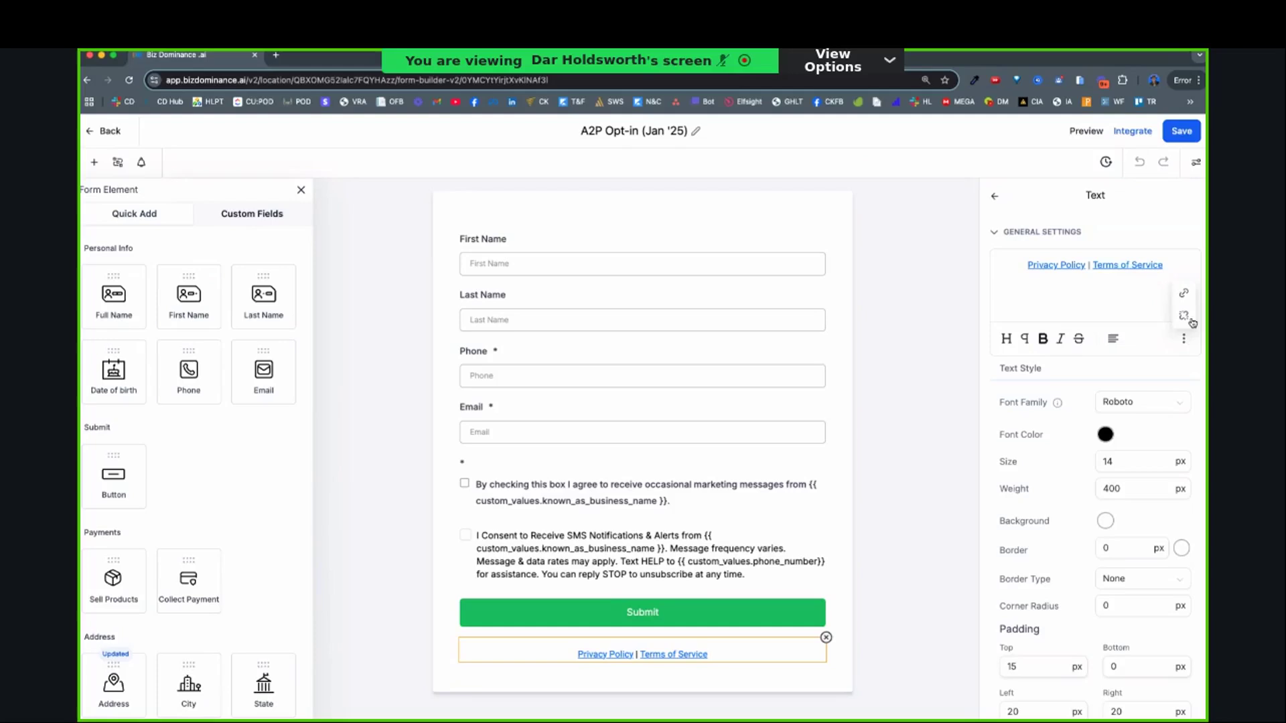
click(1184, 293)
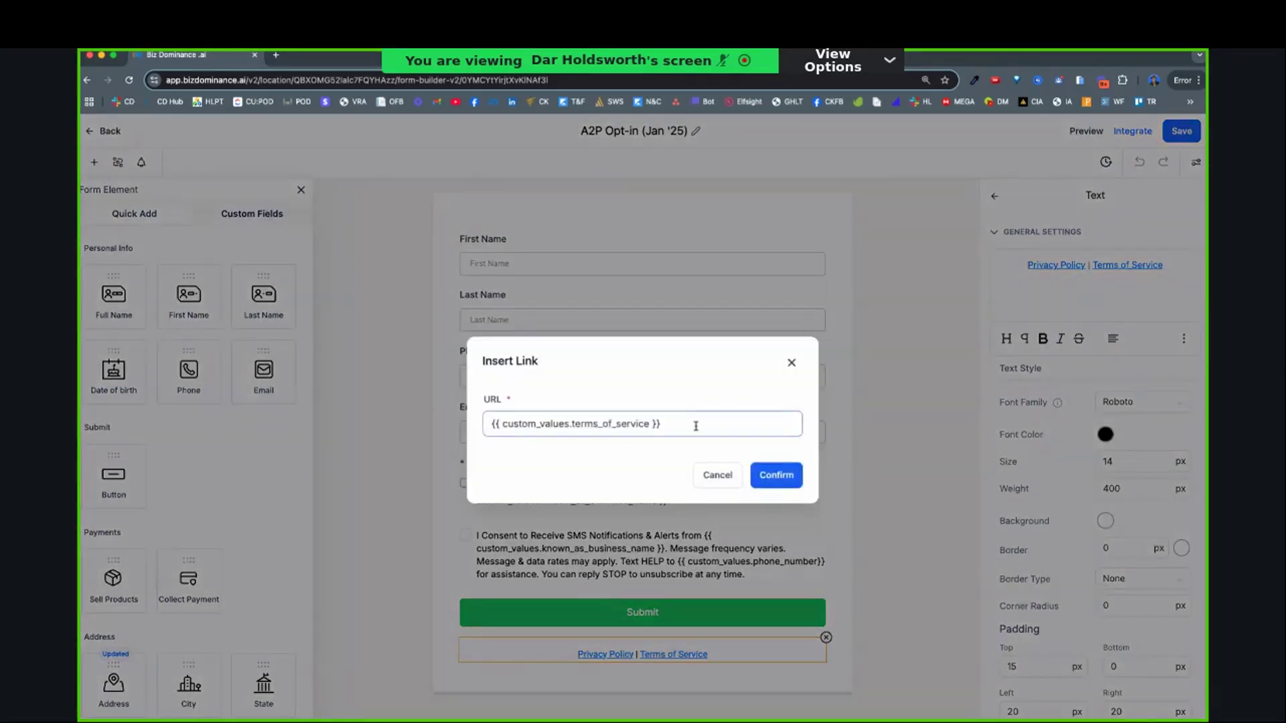
drag(695, 424, 487, 427)
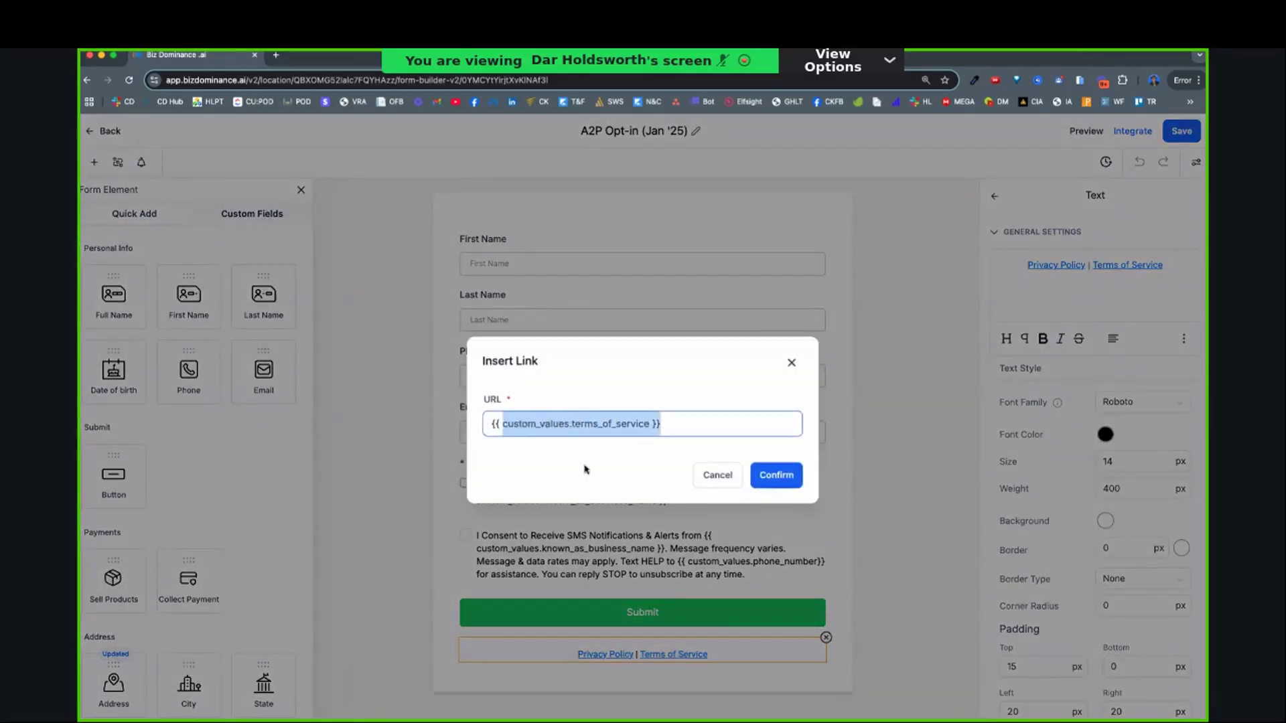
key(shift+Home)
click(792, 362)
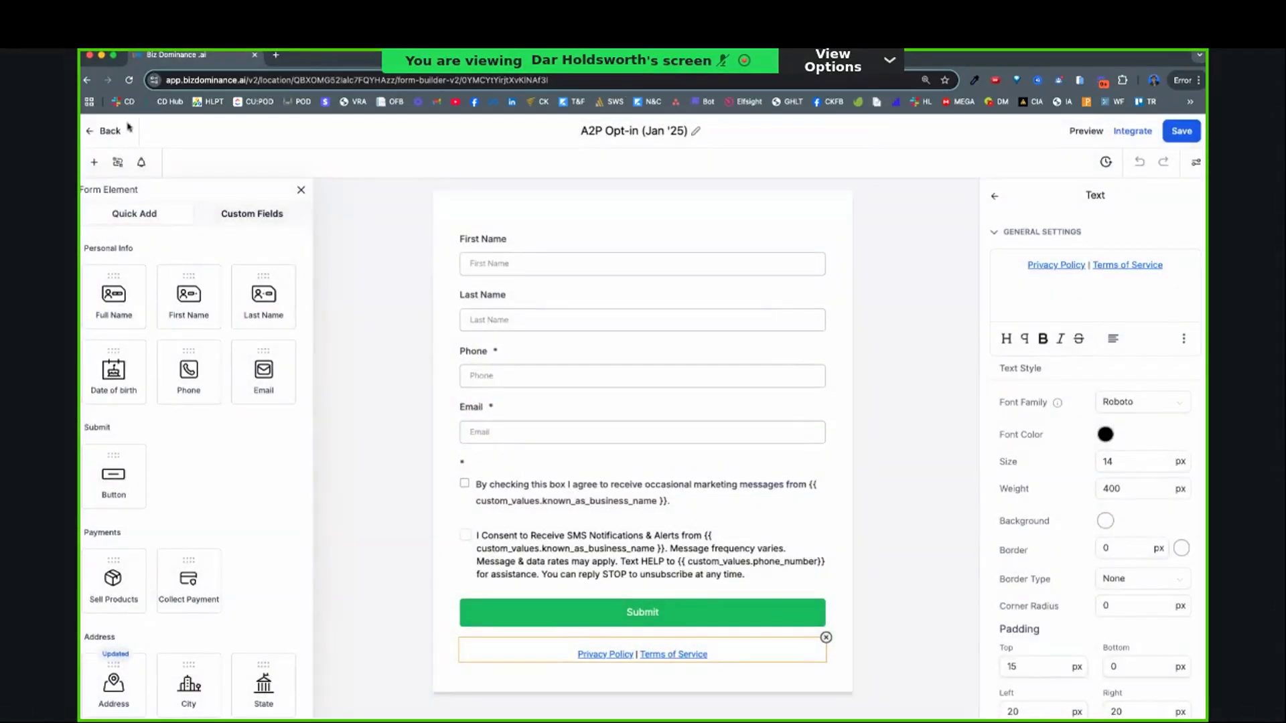
click(112, 131)
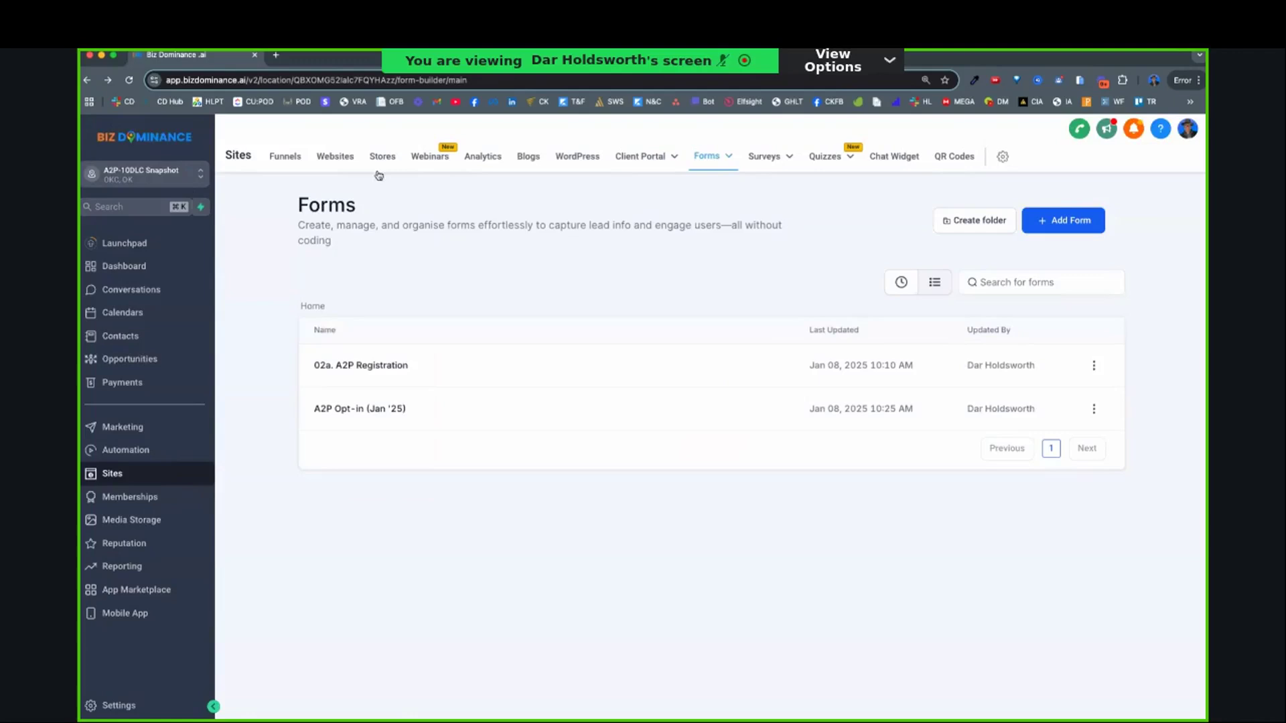
- Open and scroll through the 02a. A2P Registration form, then return to the forms list
click(292, 157)
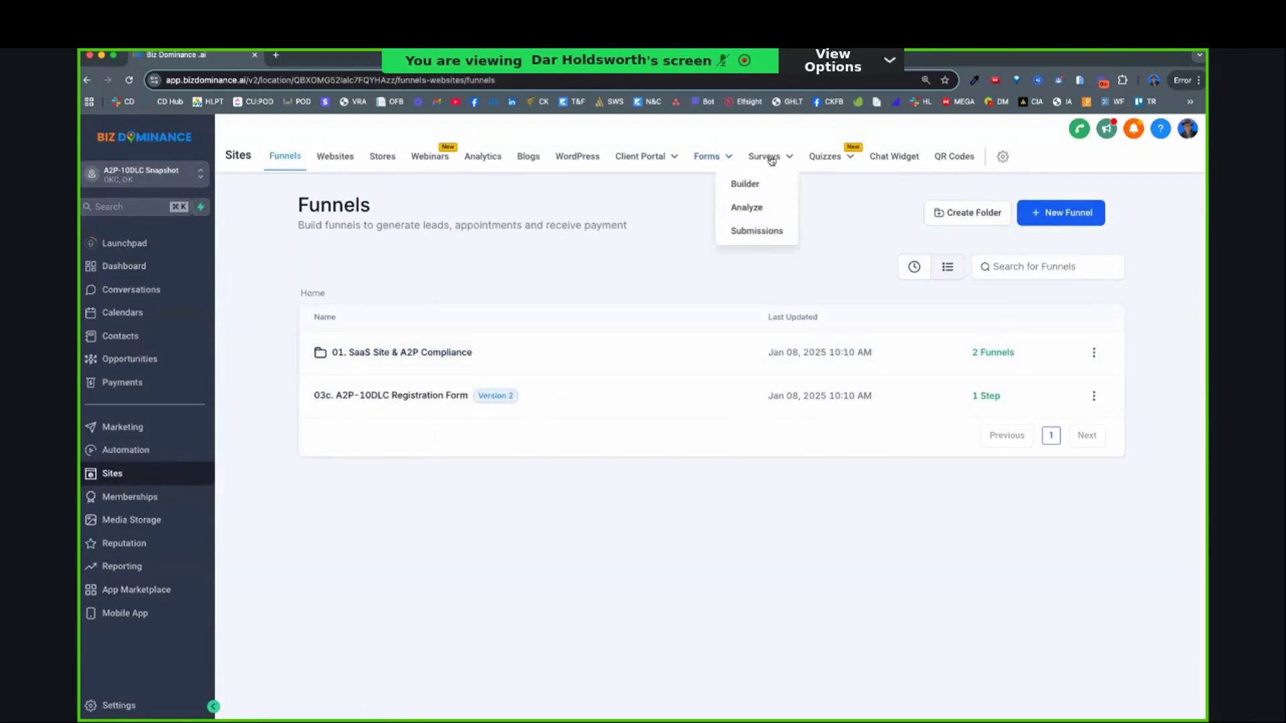
click(716, 158)
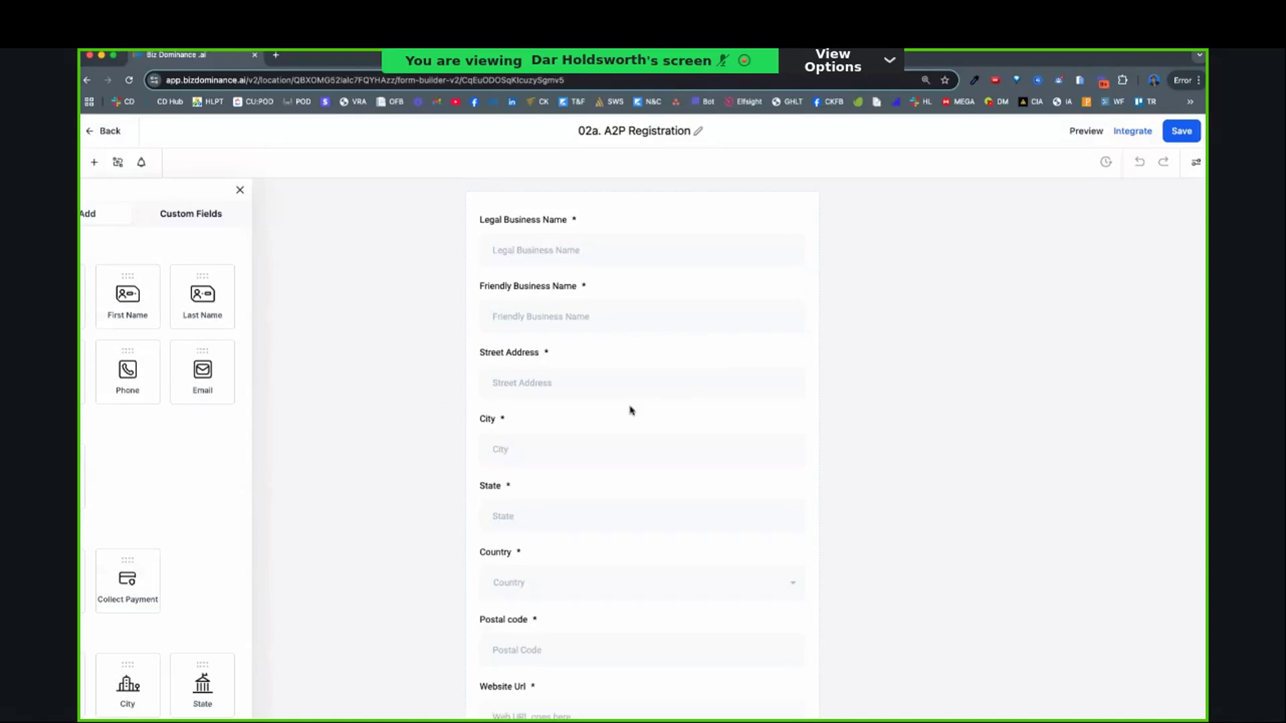
scroll(629, 410, down, 3)
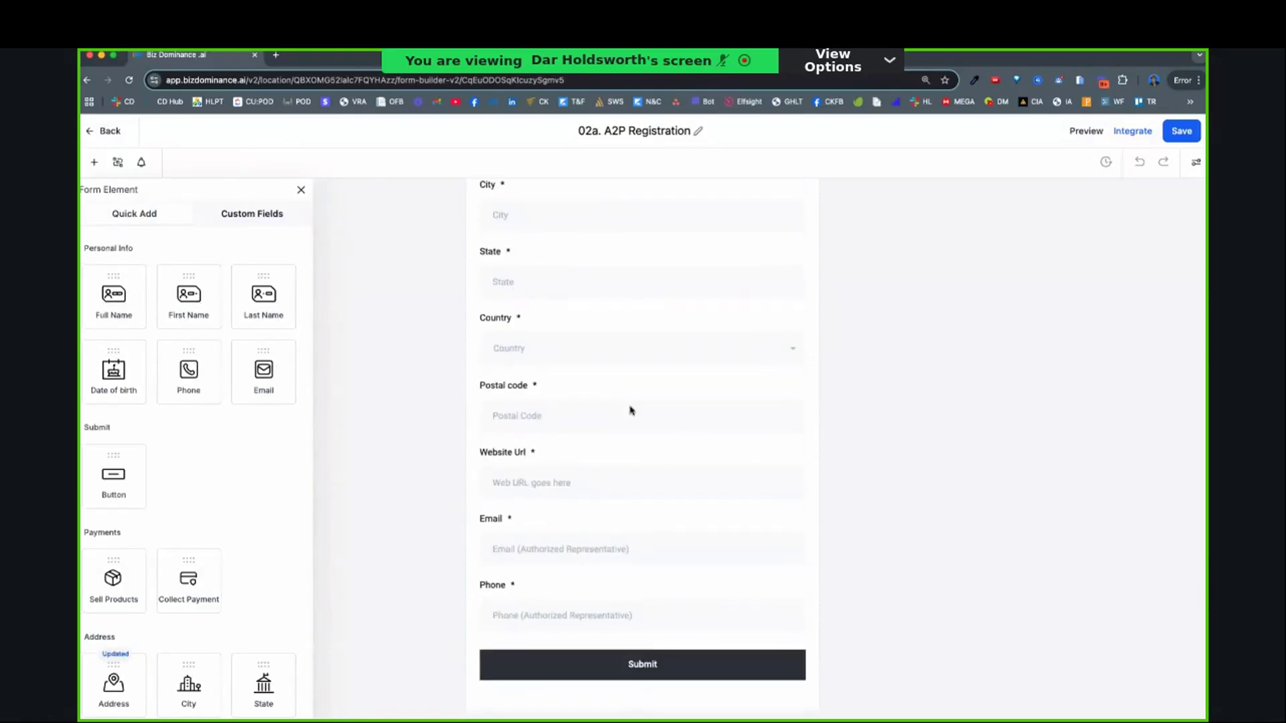
scroll(630, 411, up, 2)
scroll(629, 411, down, 3)
click(98, 131)
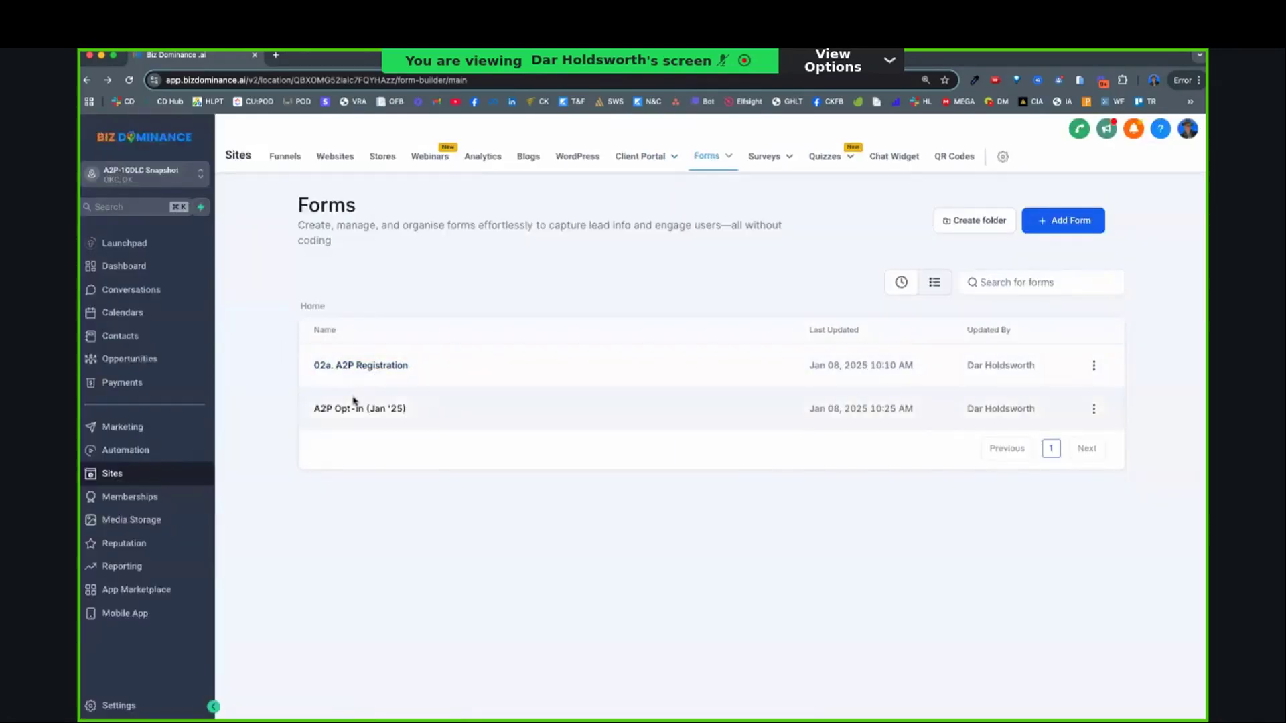
- Open the 03c. A2P-10DLC Registration Form funnel and go back to the Funnels list
click(282, 158)
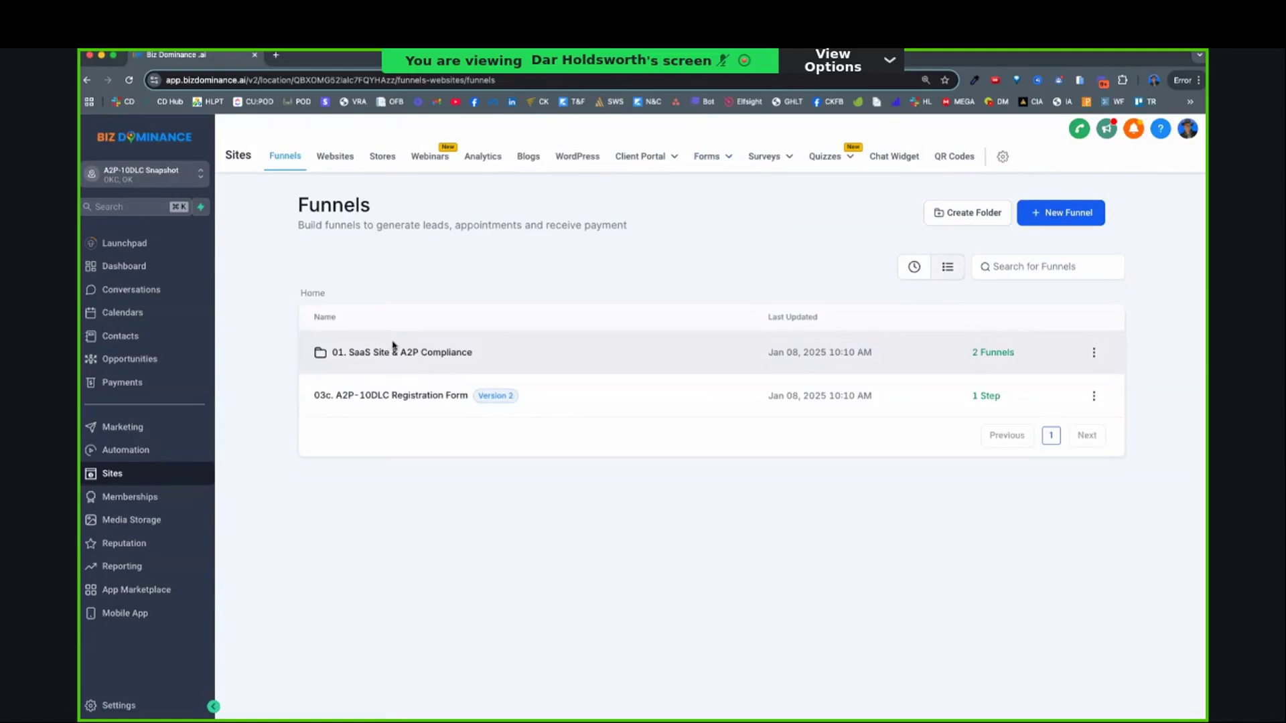
click(390, 398)
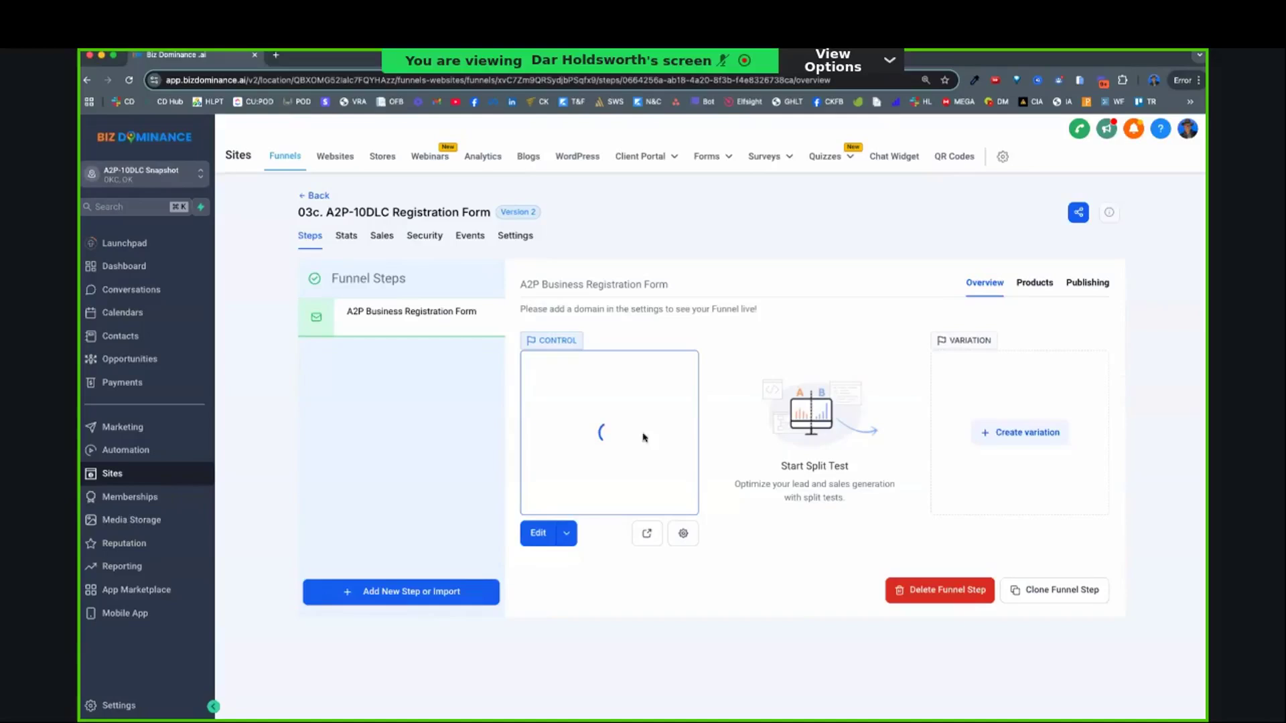
click(310, 195)
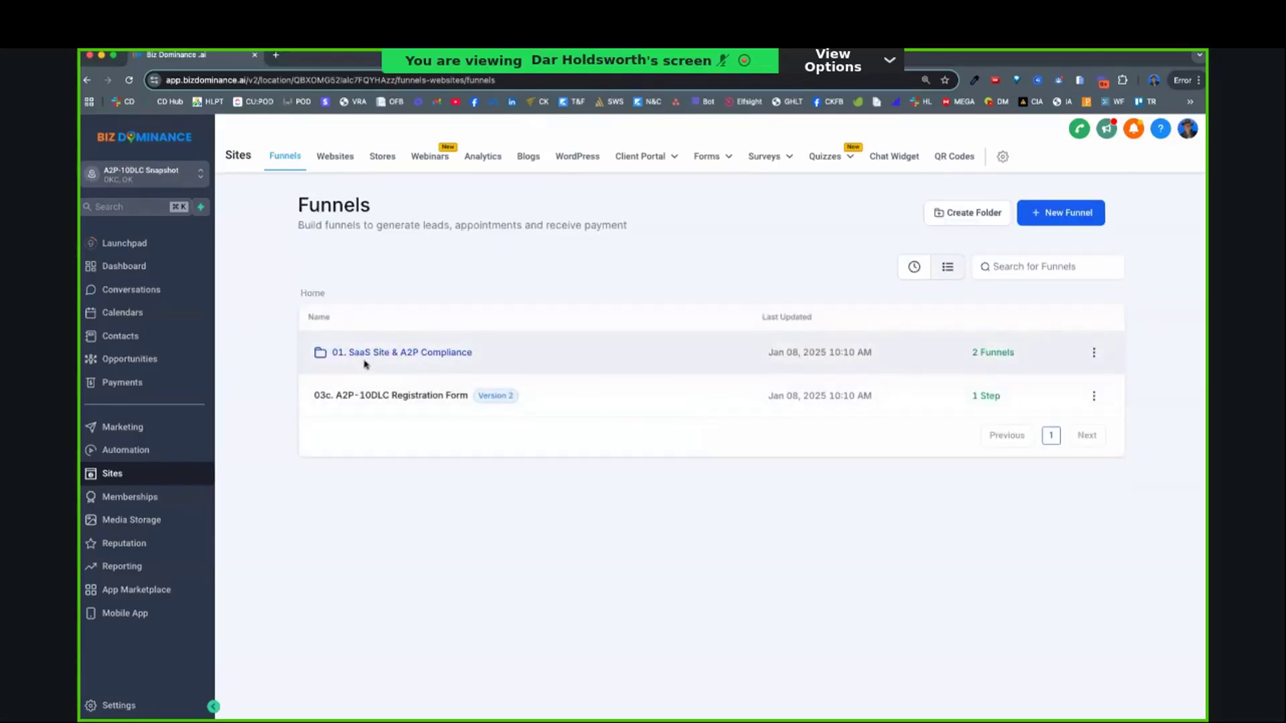
- In folder 01. SaaS Site & A2P Compliance, show the A2P Compliance Funnel's A2P Optin | Agency publishing settings
click(364, 362)
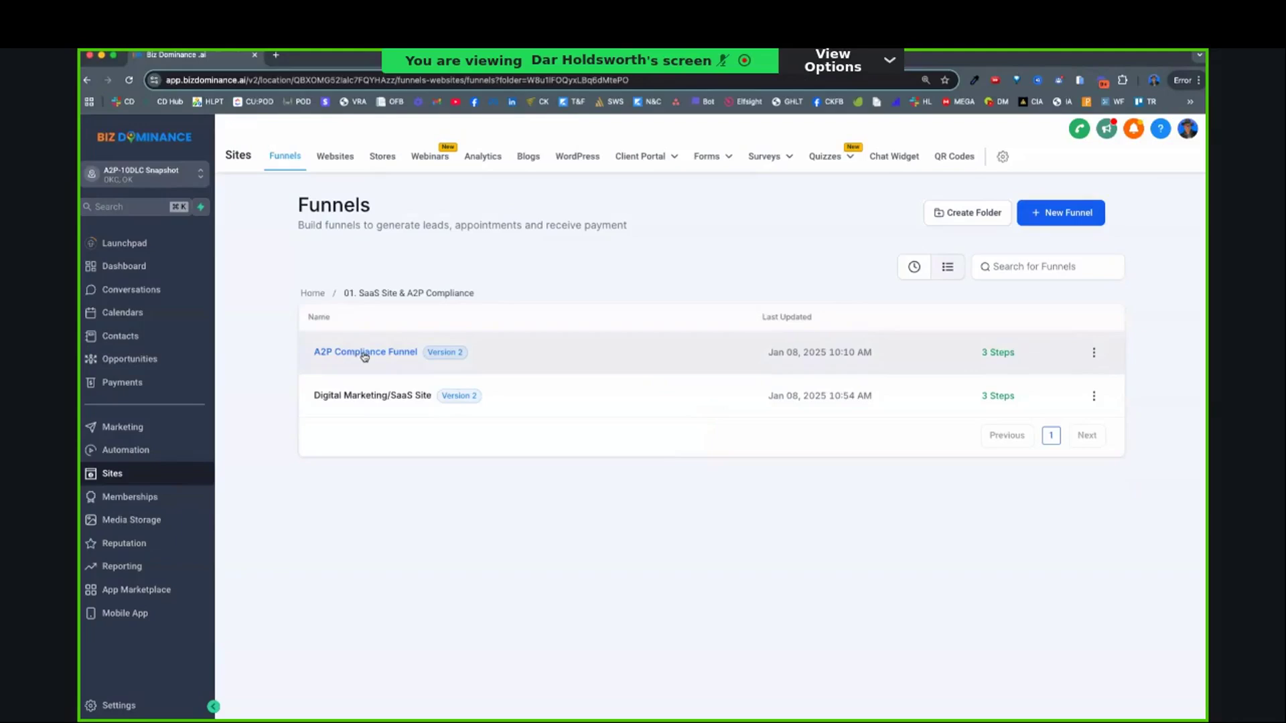
click(365, 353)
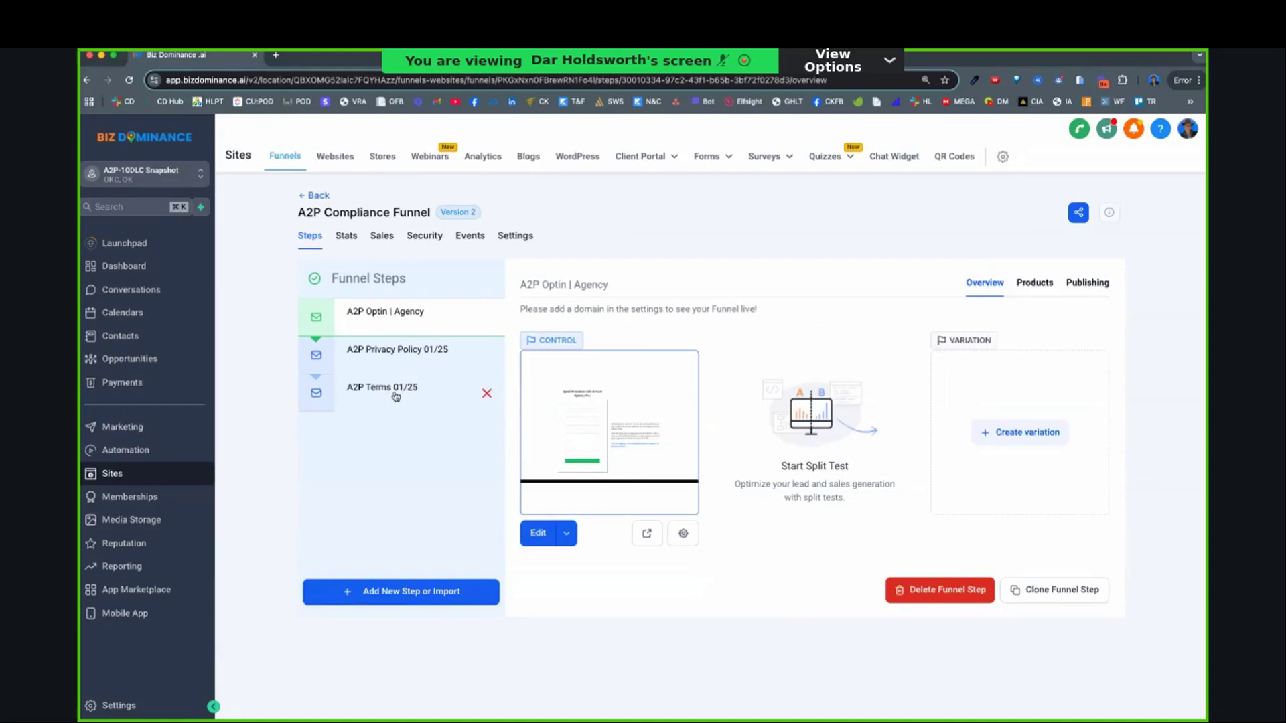
click(402, 313)
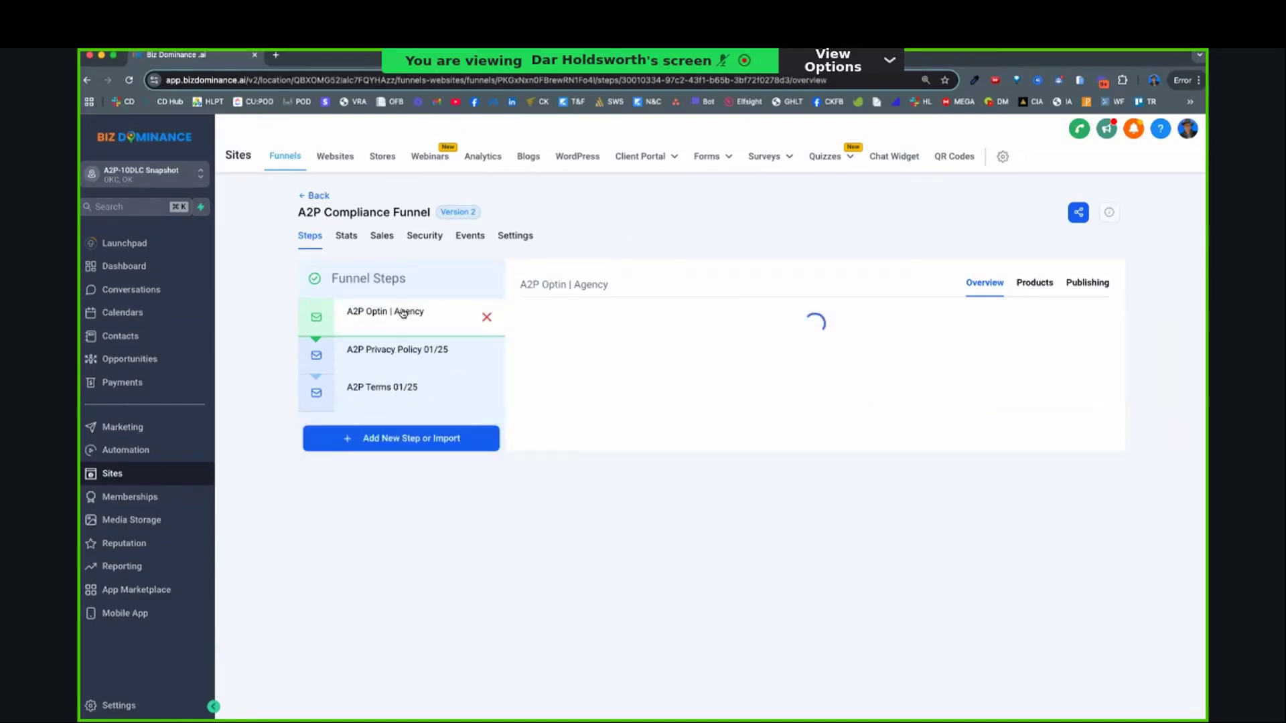
click(1092, 283)
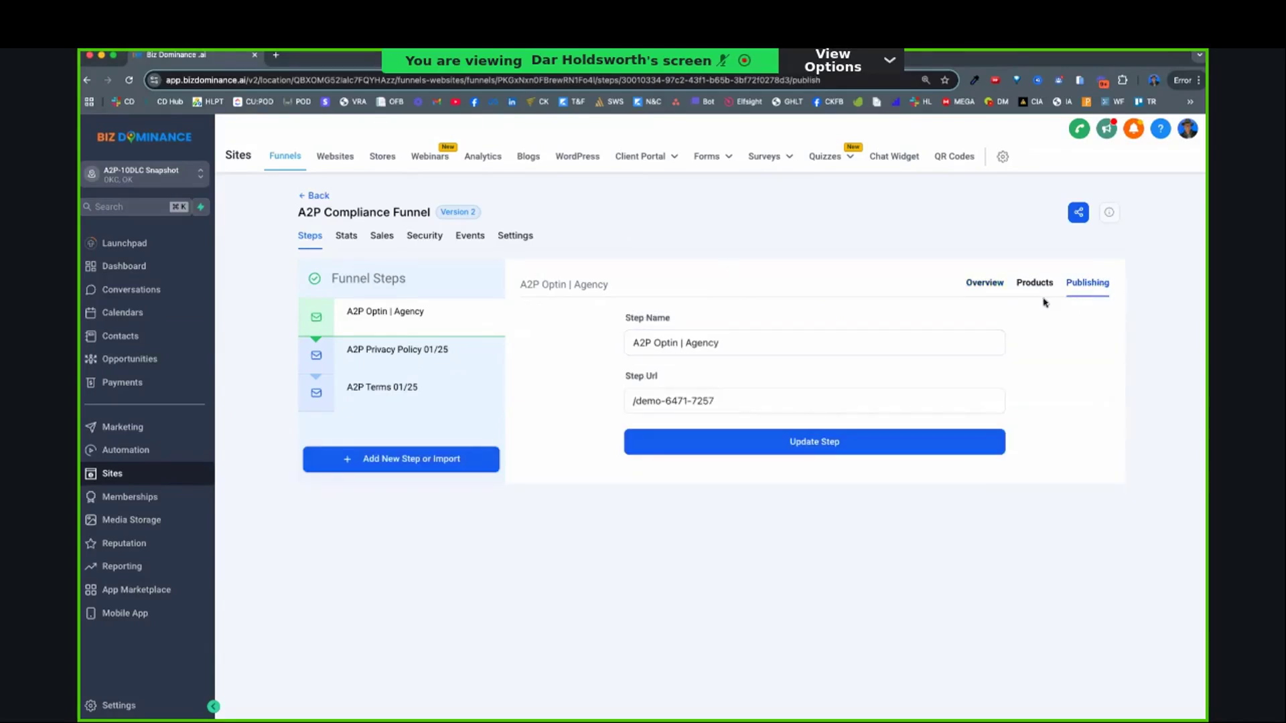
click(517, 237)
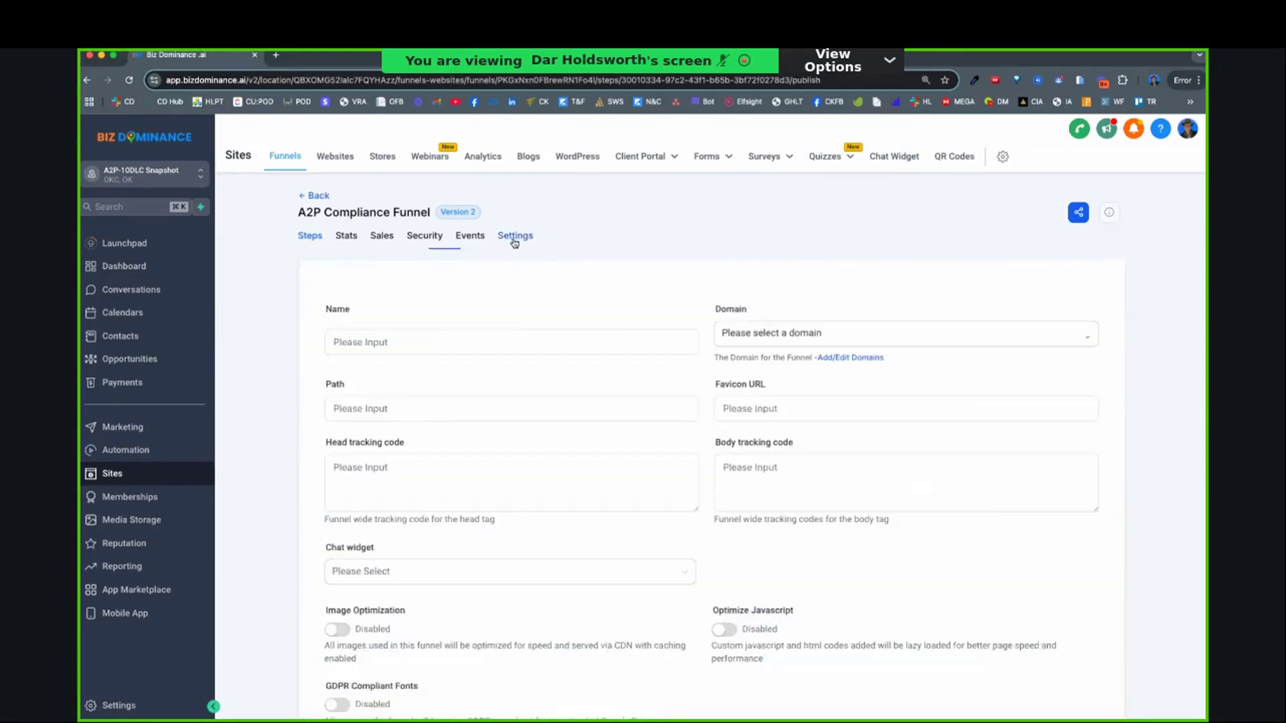
click(821, 334)
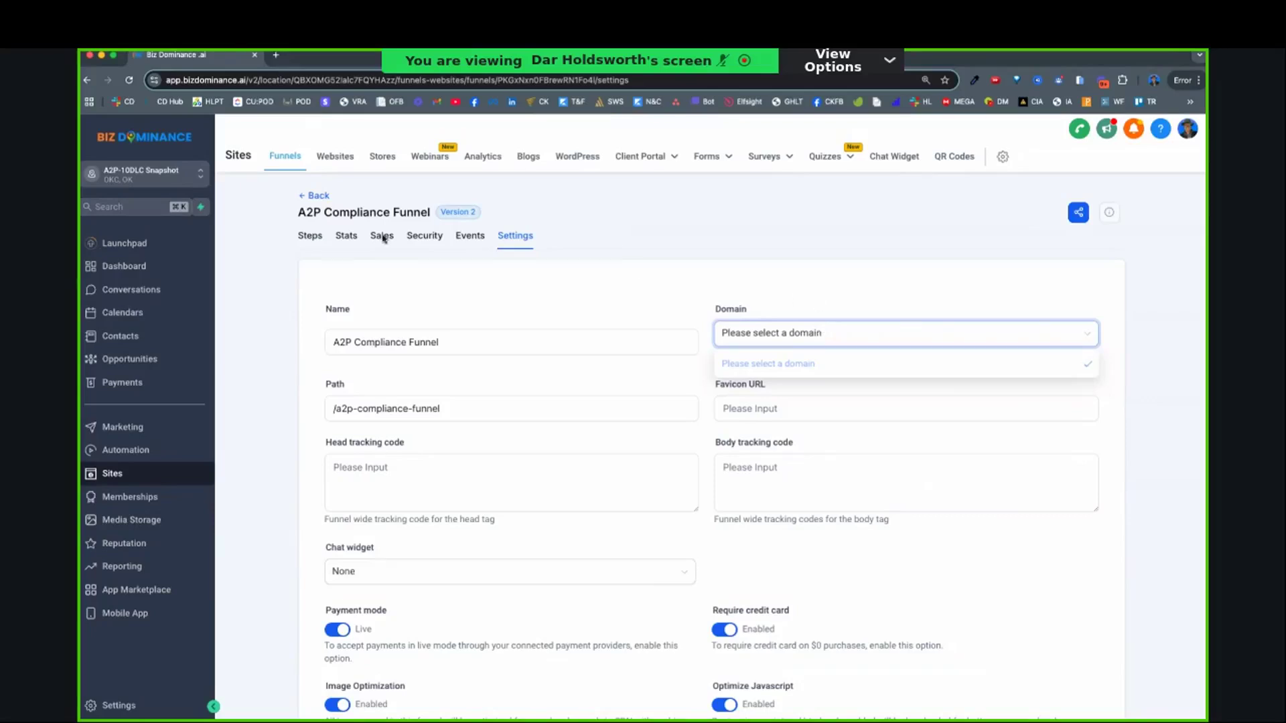
click(316, 238)
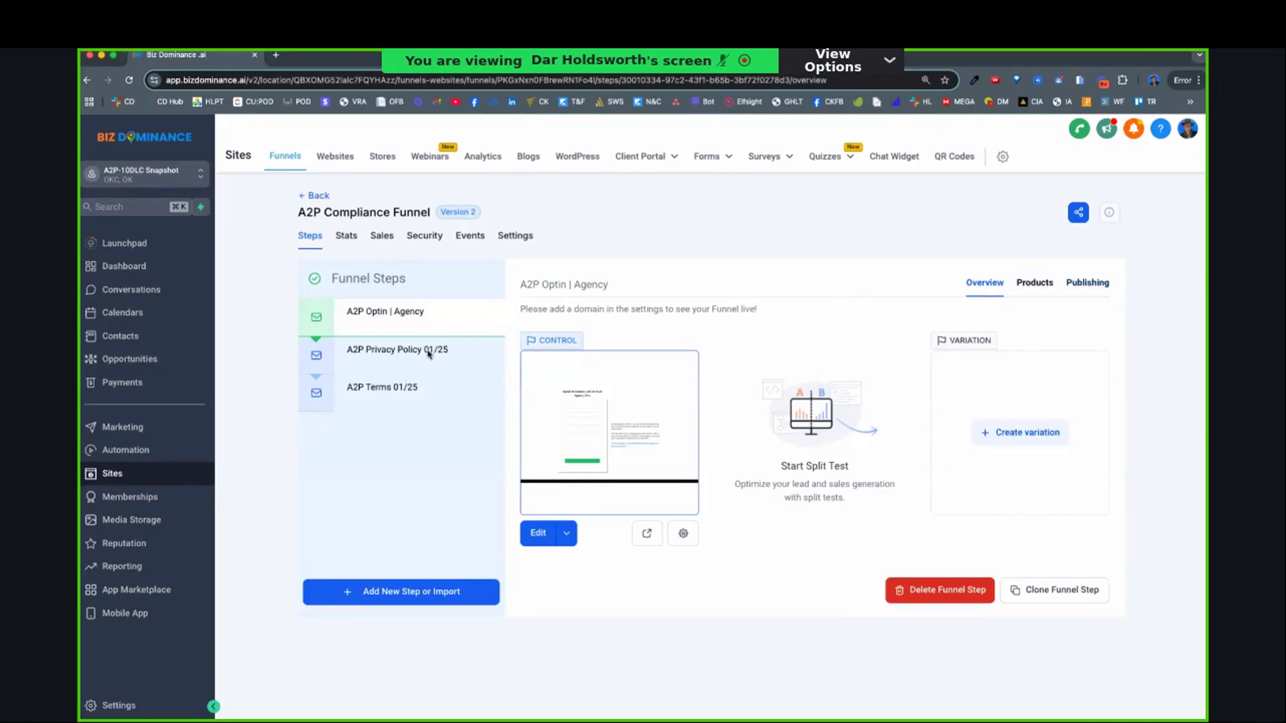
click(1100, 292)
- Replace the step URL slug demo-6471-7257 with opt-in-kam and update the step
click(709, 402)
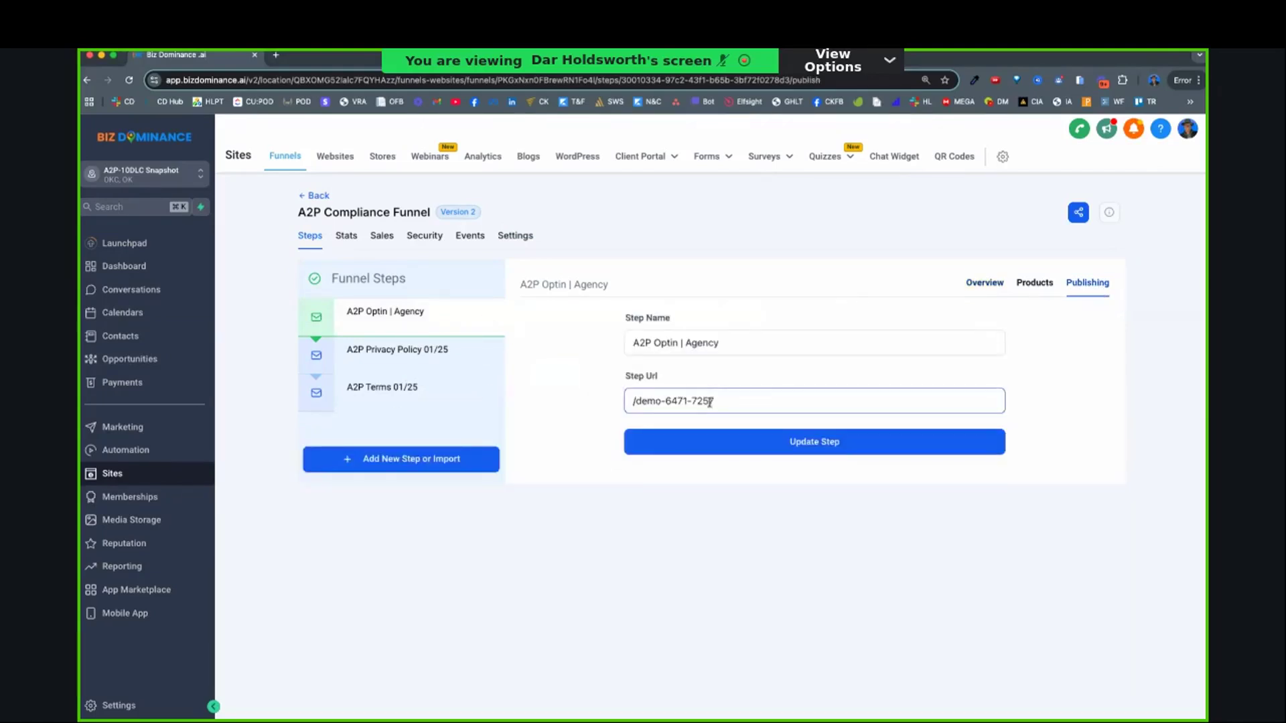
key(alt+shift+Left)
key(alt+shift+Left)
key(alt+shift+Left)
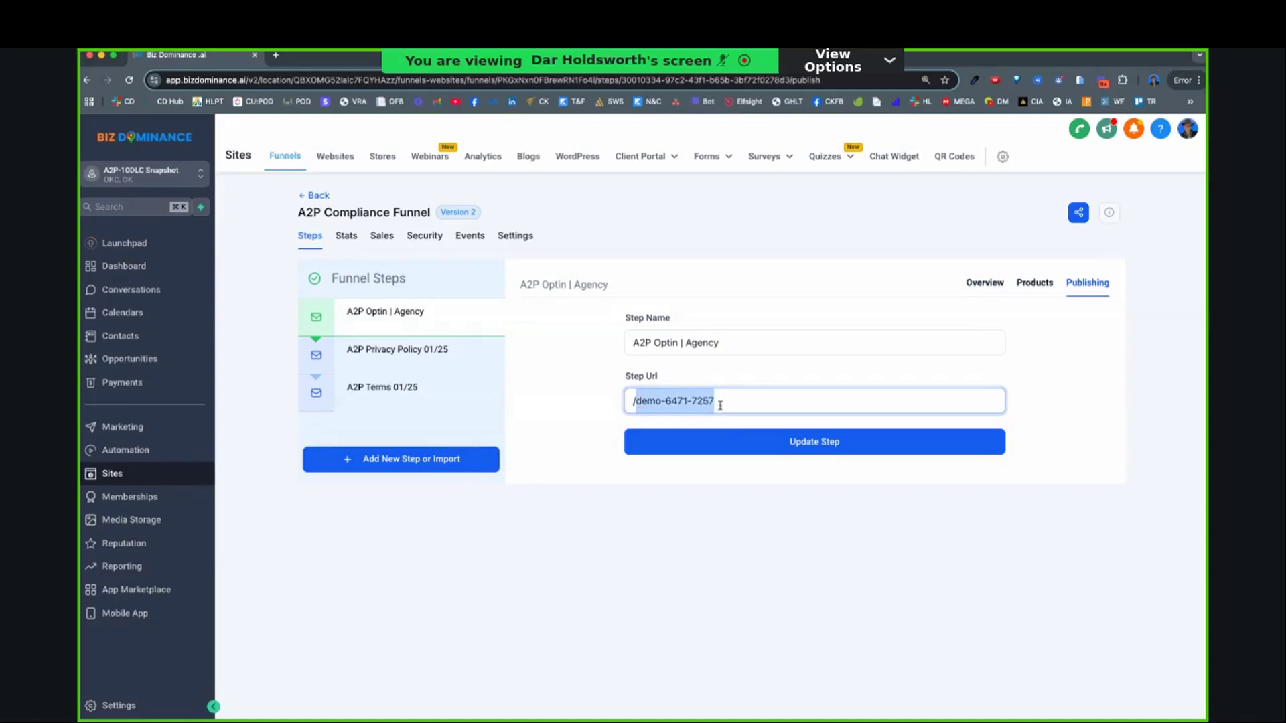
text(opt)
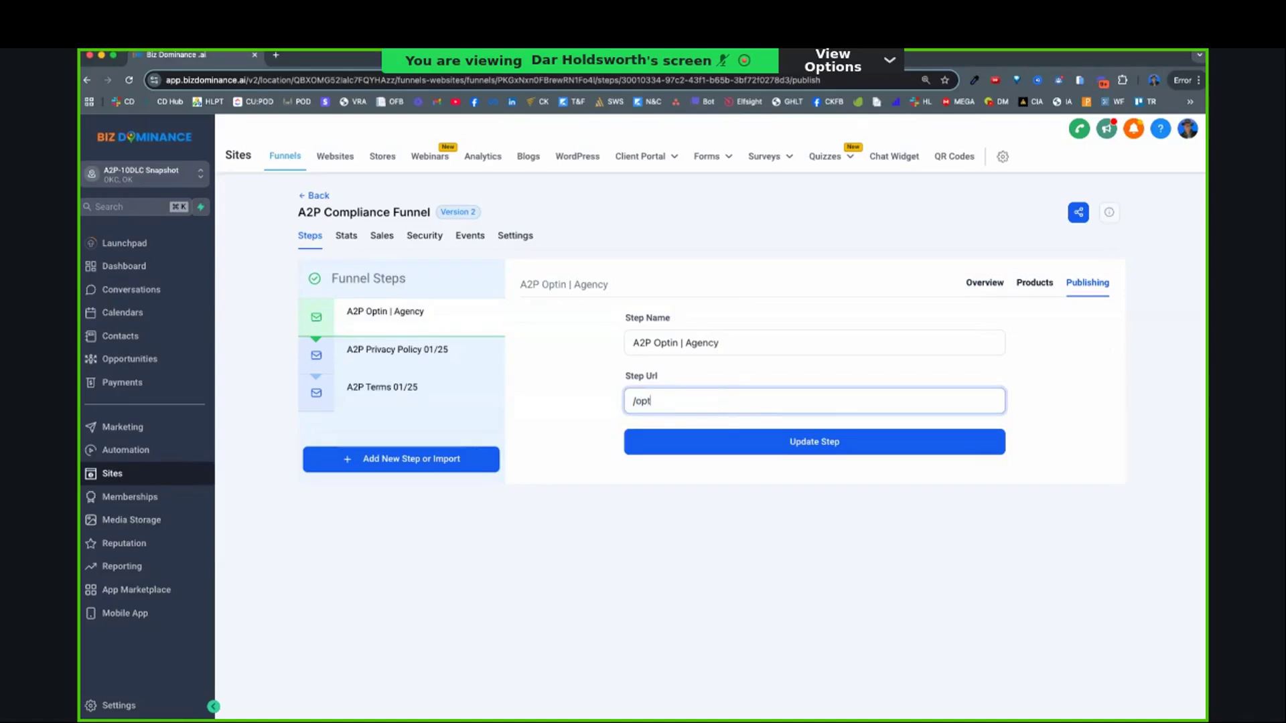
text(-in)
text(-)
text(kam)
click(811, 454)
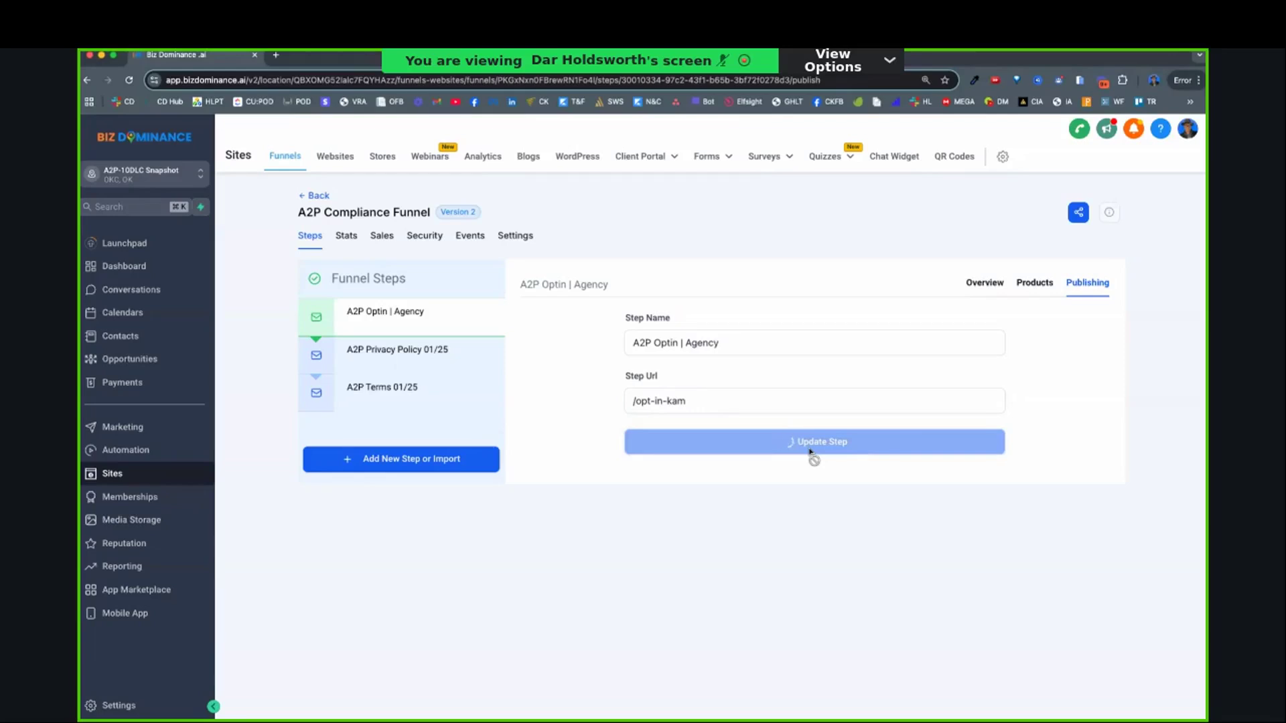
- Recheck that the step URL now reads /opt-in-kam, then return to the step's overview
click(984, 282)
click(1099, 283)
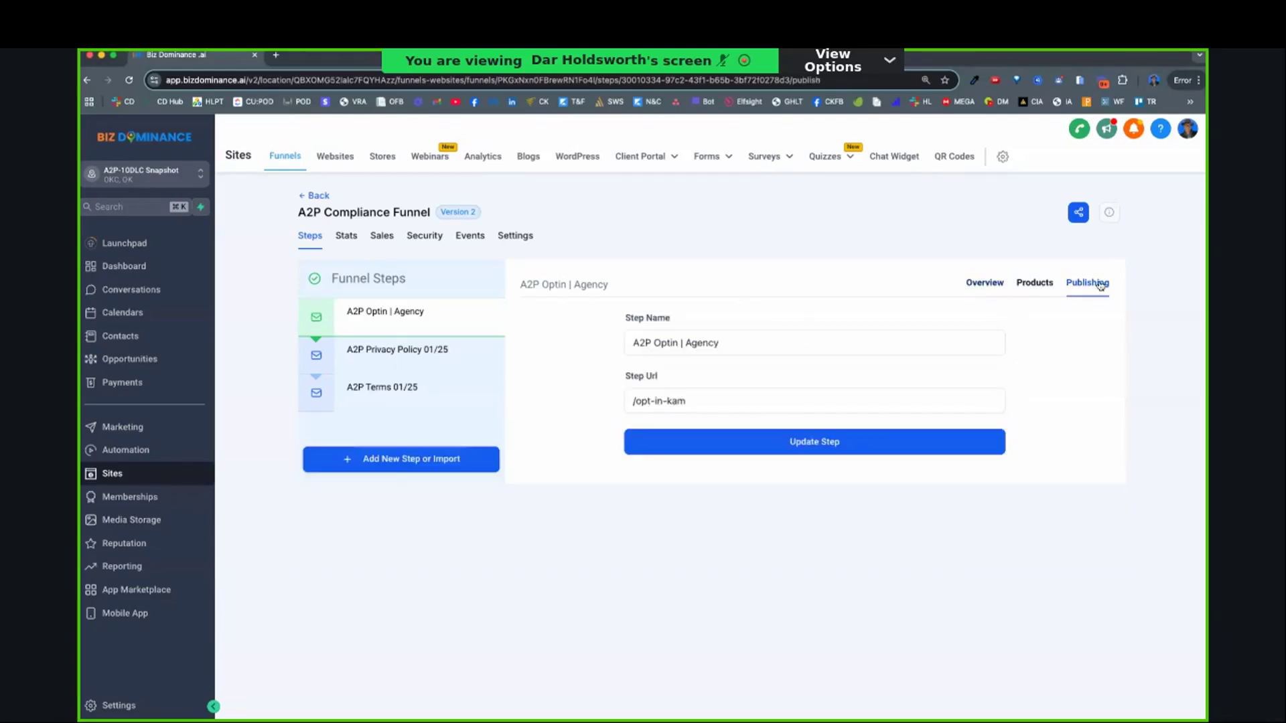
drag(685, 401, 640, 401)
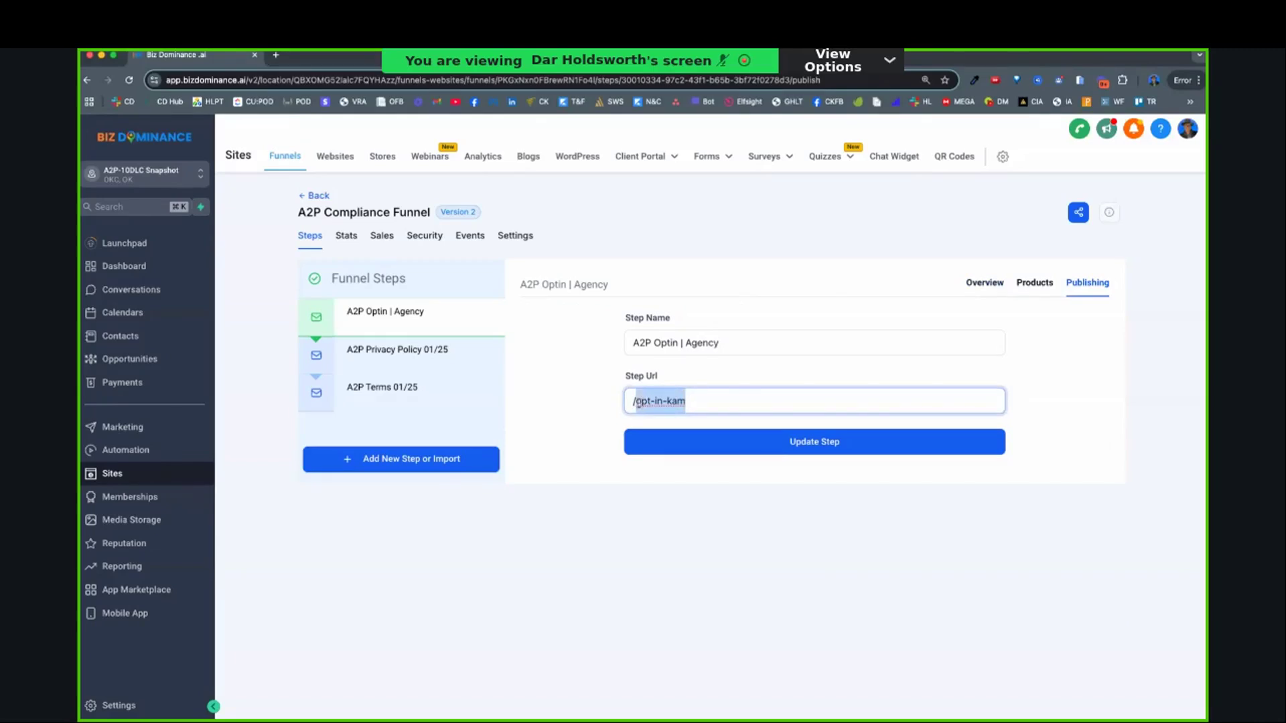
click(411, 321)
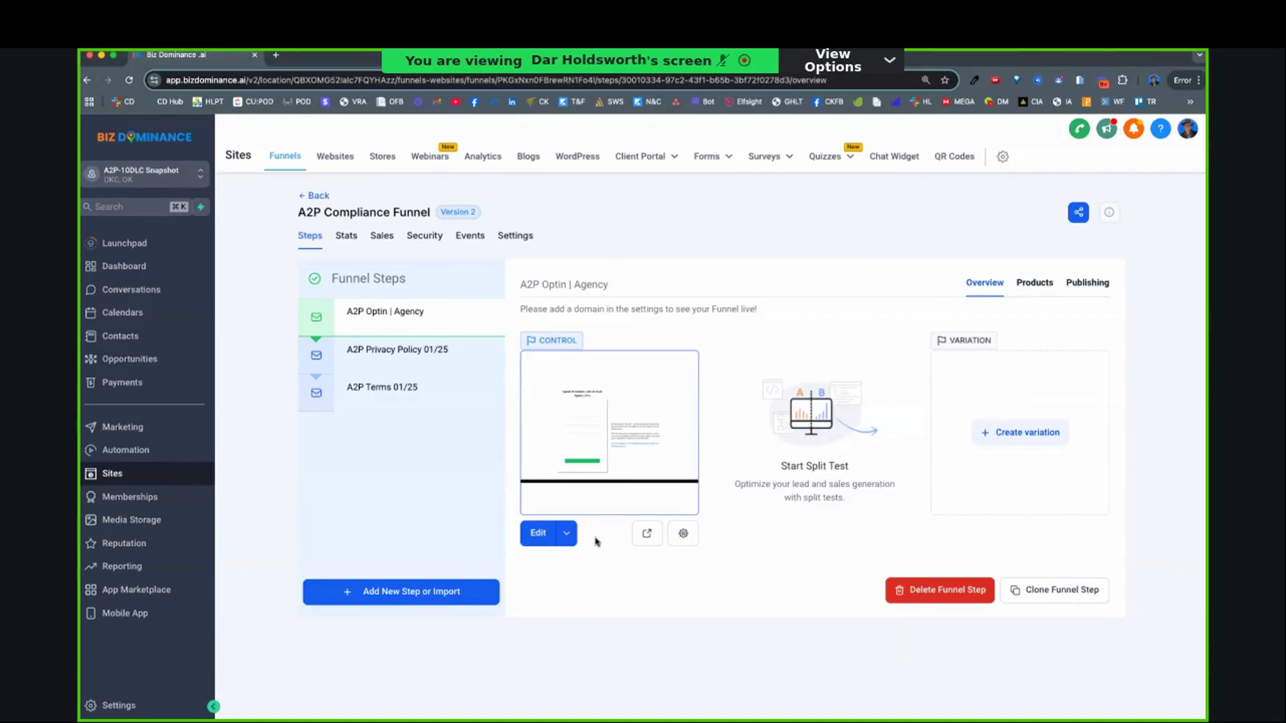
- Open the A2P Optin | Agency page in the builder and review its form and sales-call paragraphs
click(550, 538)
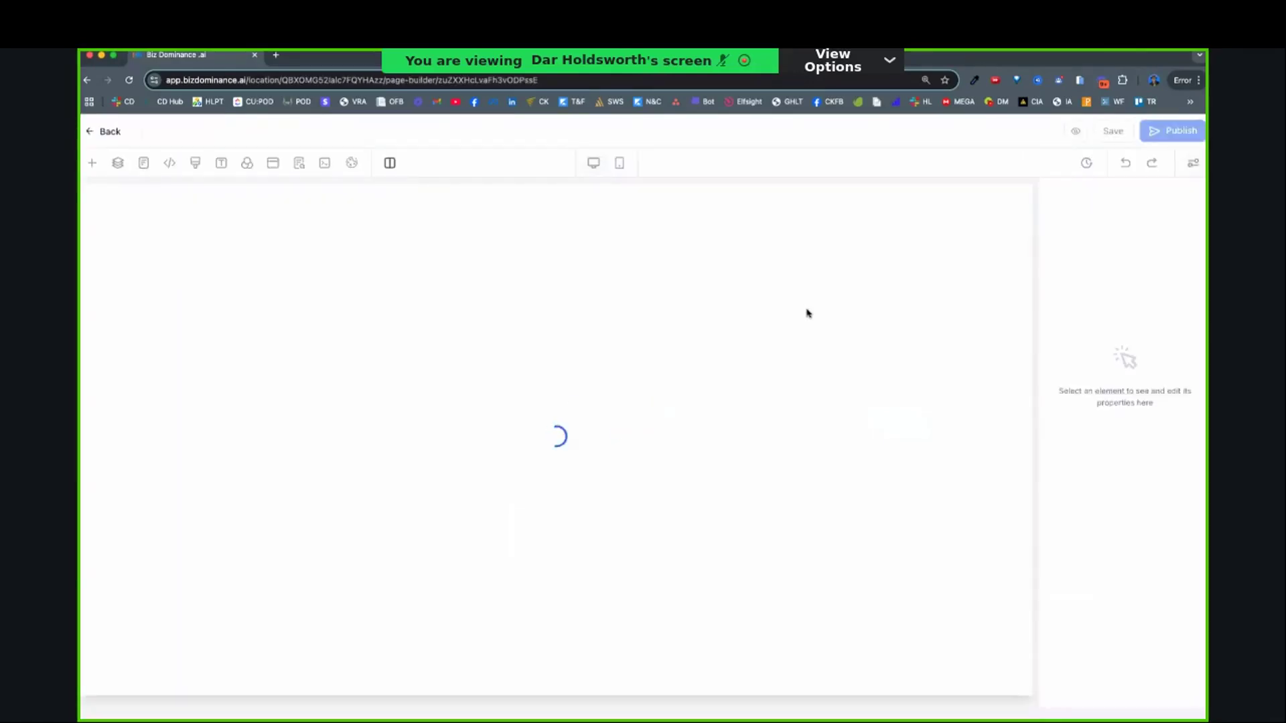
scroll(823, 411, down, 4)
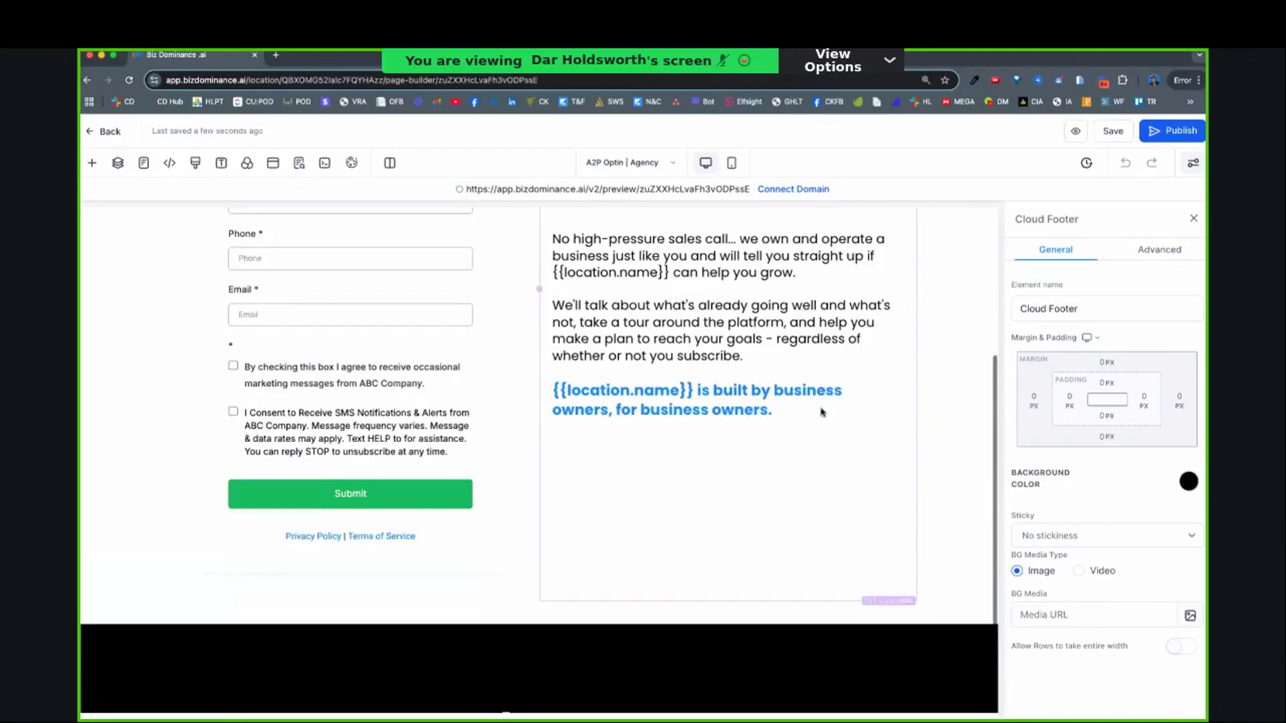
scroll(823, 411, up, 4)
click(823, 412)
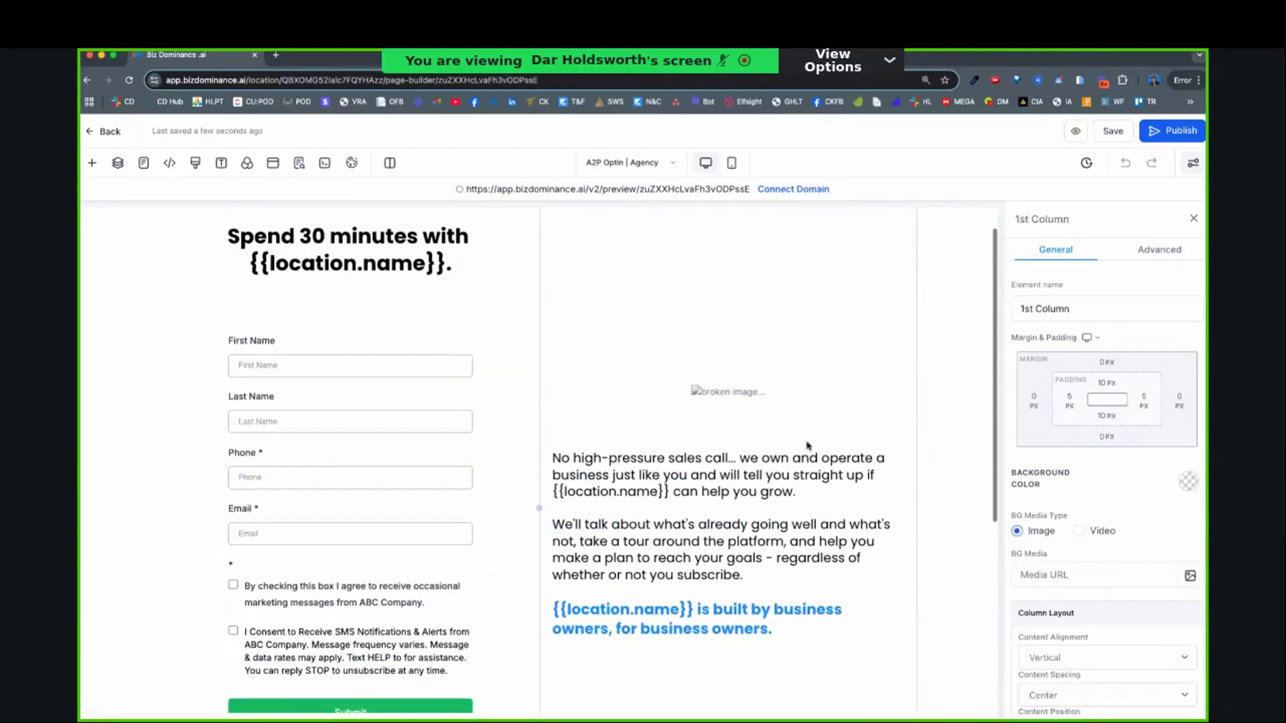
scroll(663, 516, down, 2)
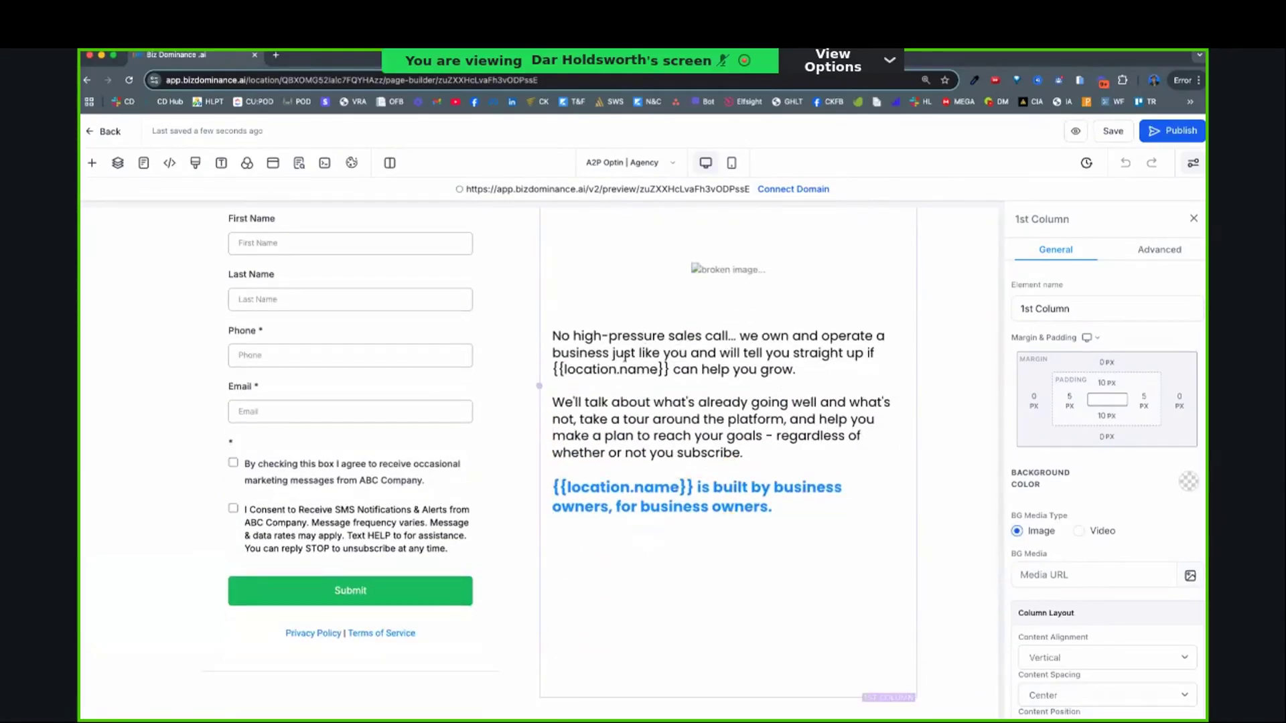
drag(581, 339, 708, 379)
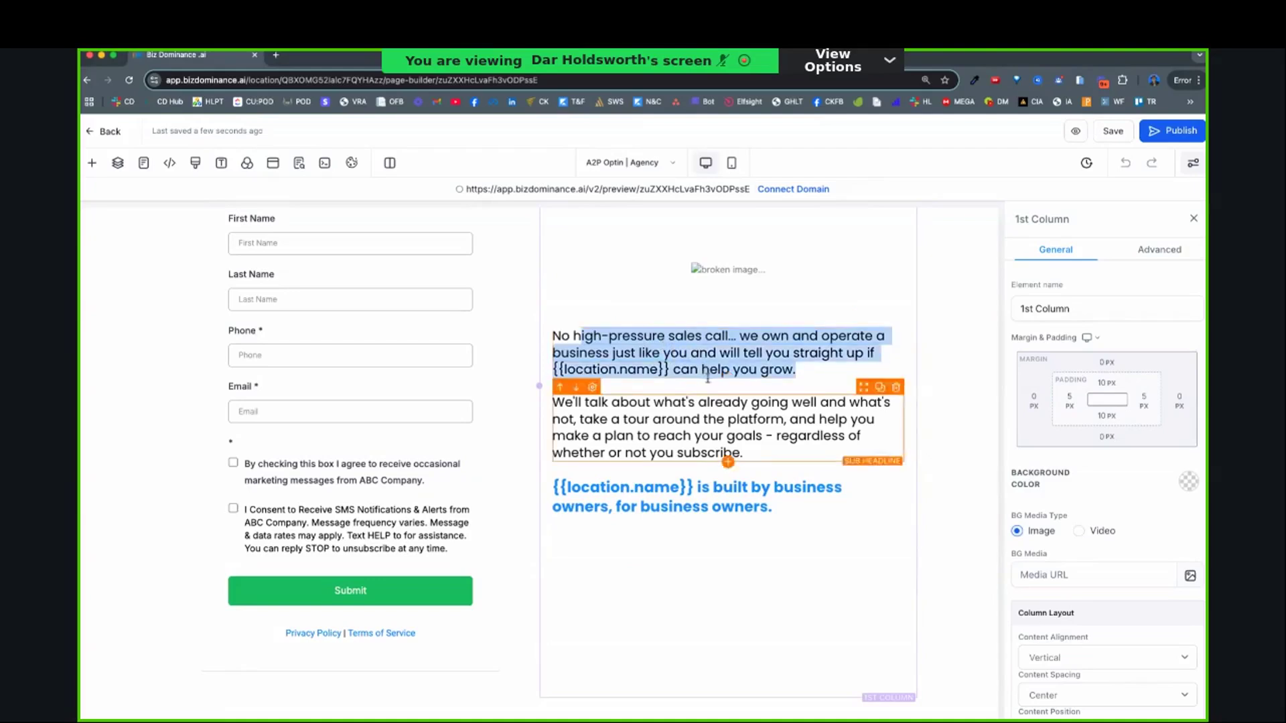
click(716, 420)
scroll(716, 420, up, 1)
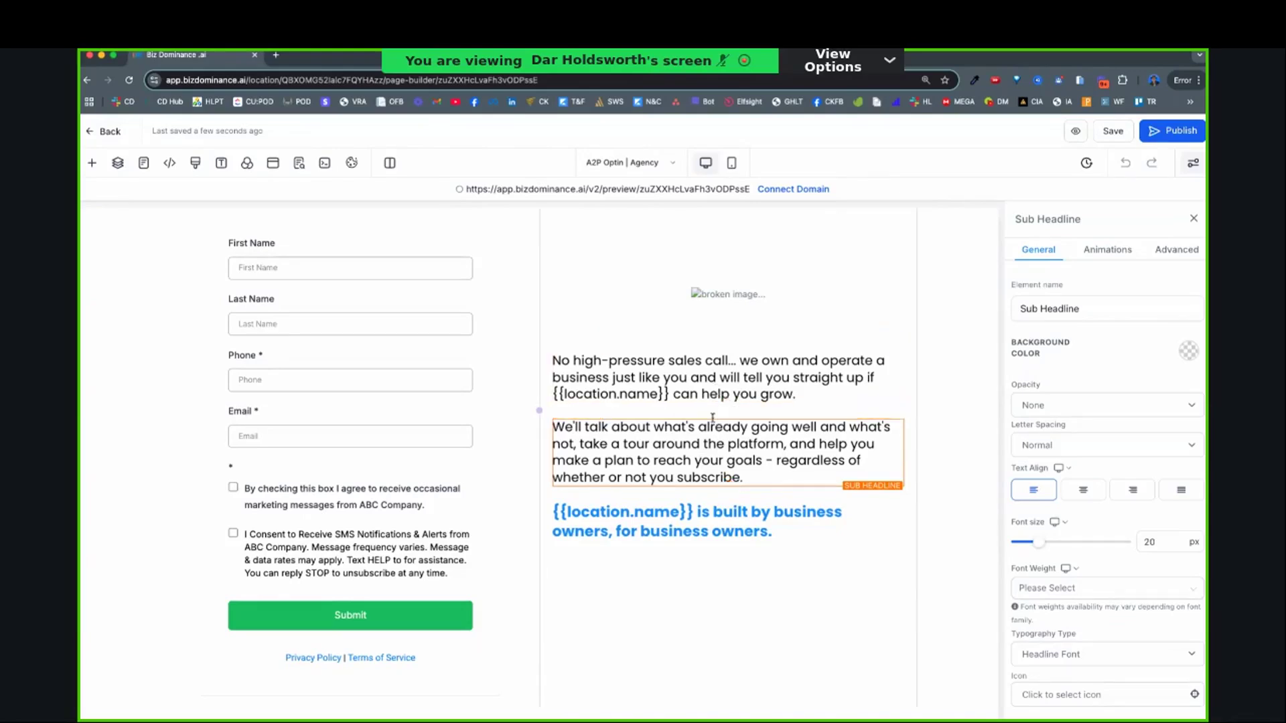
scroll(730, 381, up, 3)
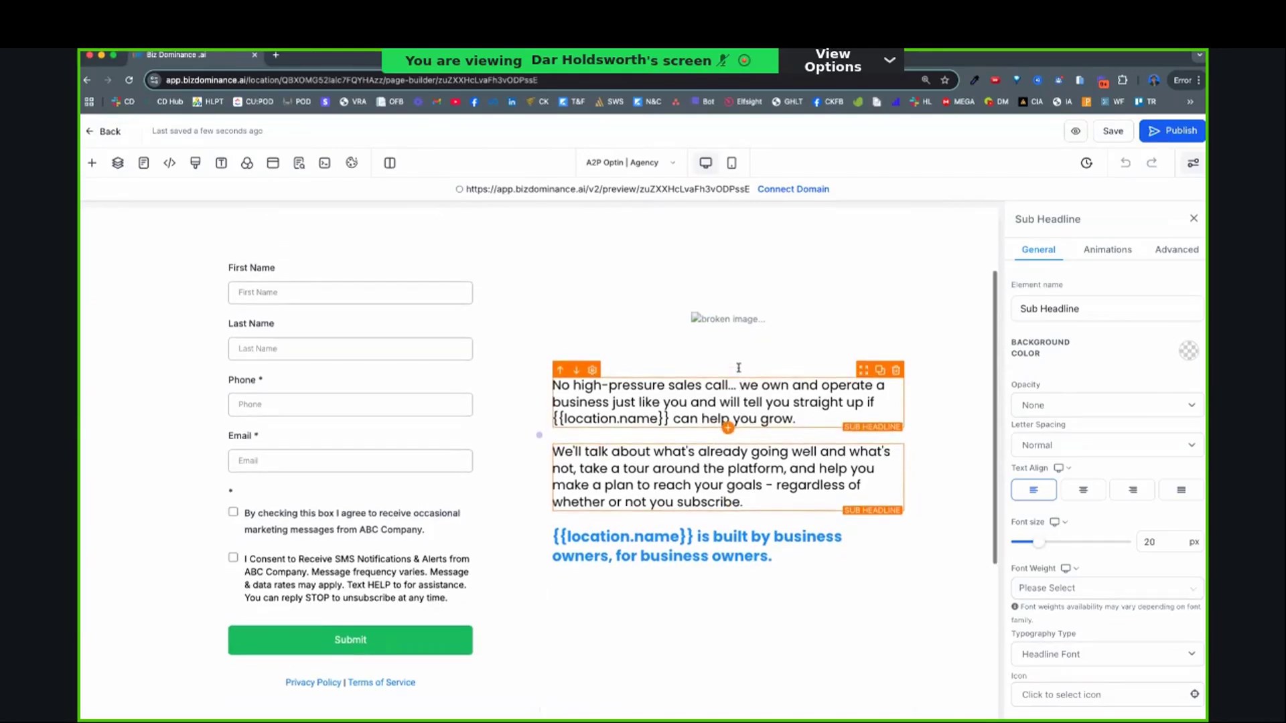
- Check the 'Spend 30 minutes' headline wording and scroll through the rest of the page
click(462, 255)
drag(468, 267, 235, 272)
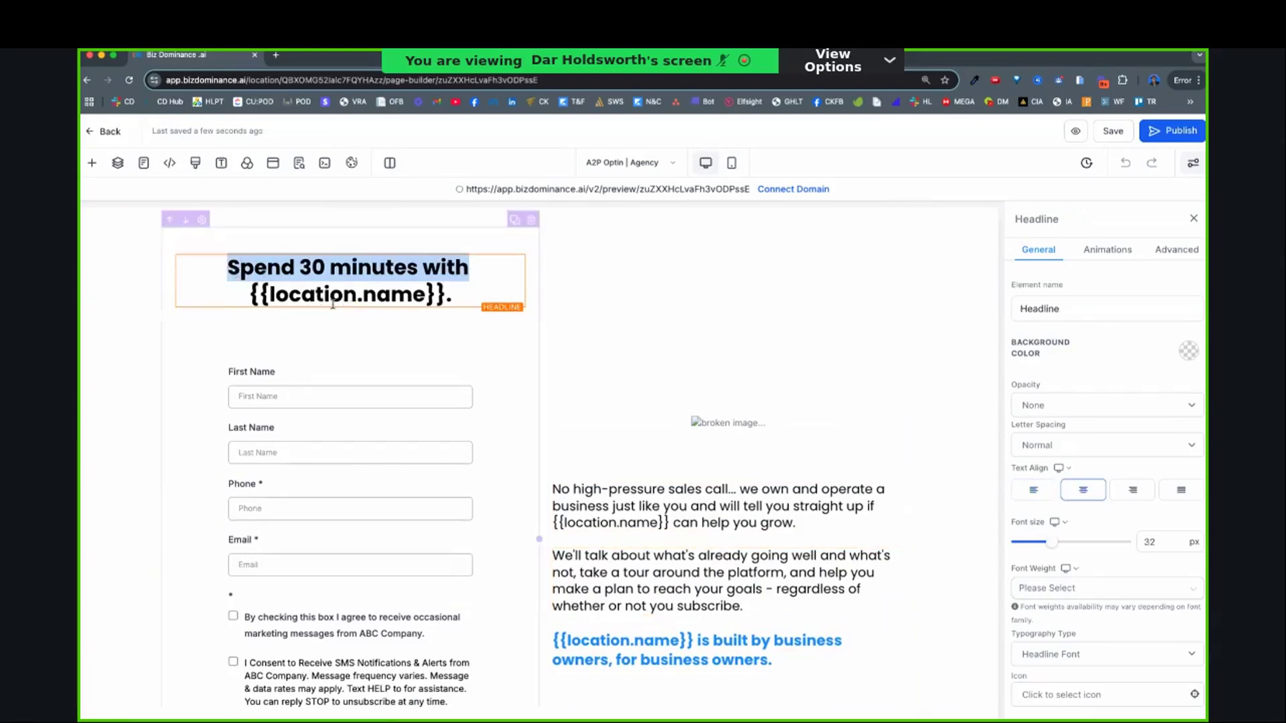
scroll(348, 344, down, 5)
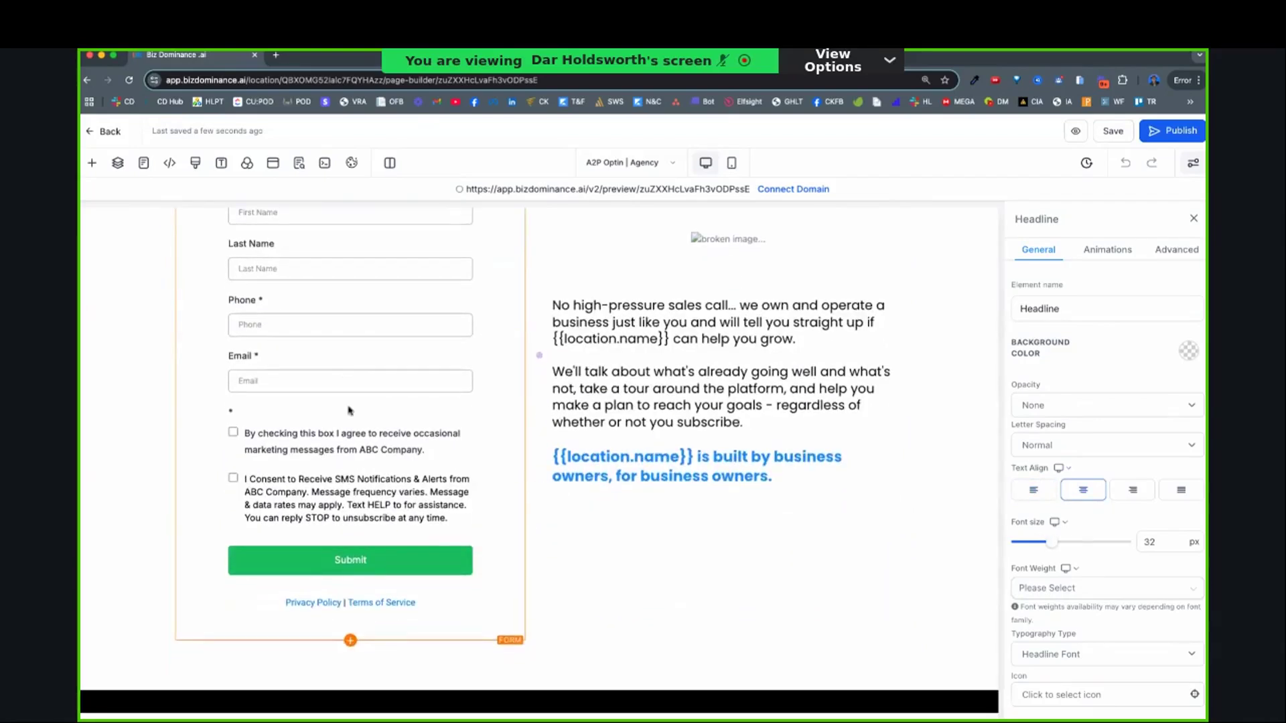
scroll(355, 438, down, 2)
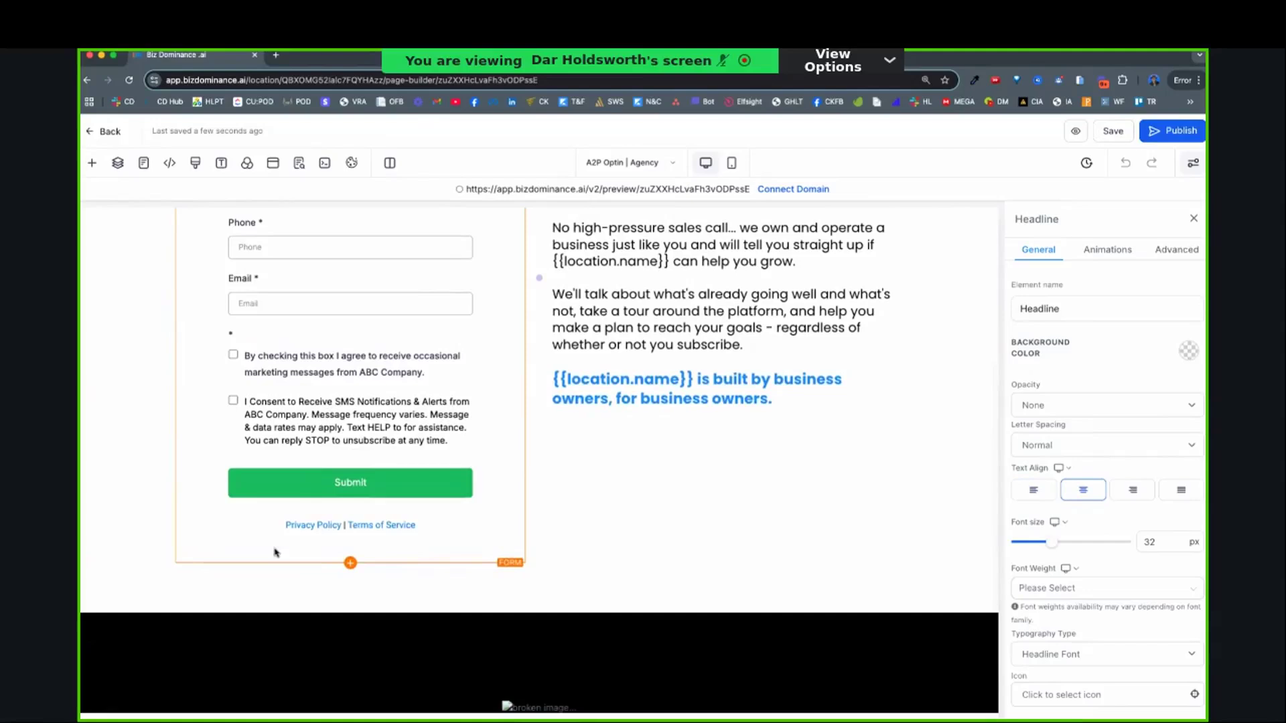
scroll(455, 557, up, 4)
scroll(454, 558, up, 2)
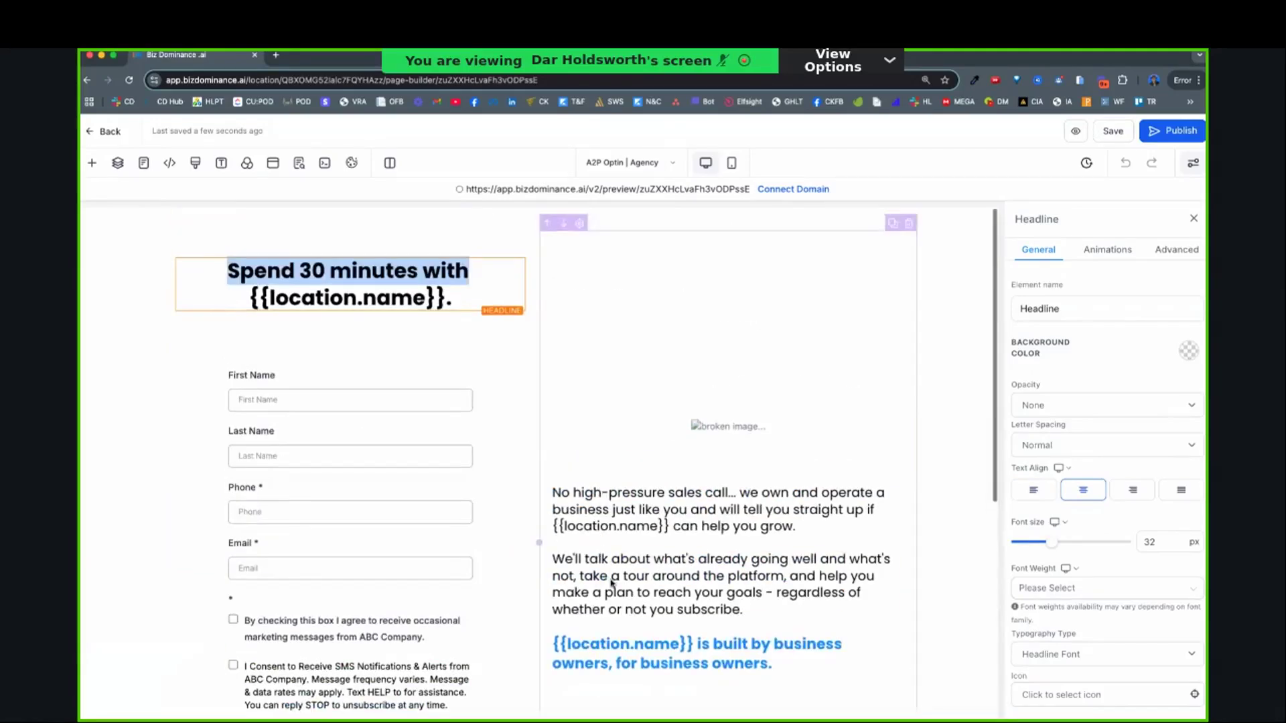
- Open the A2P Terms 01/25 page in the editor and check its business name and website placeholders
click(100, 132)
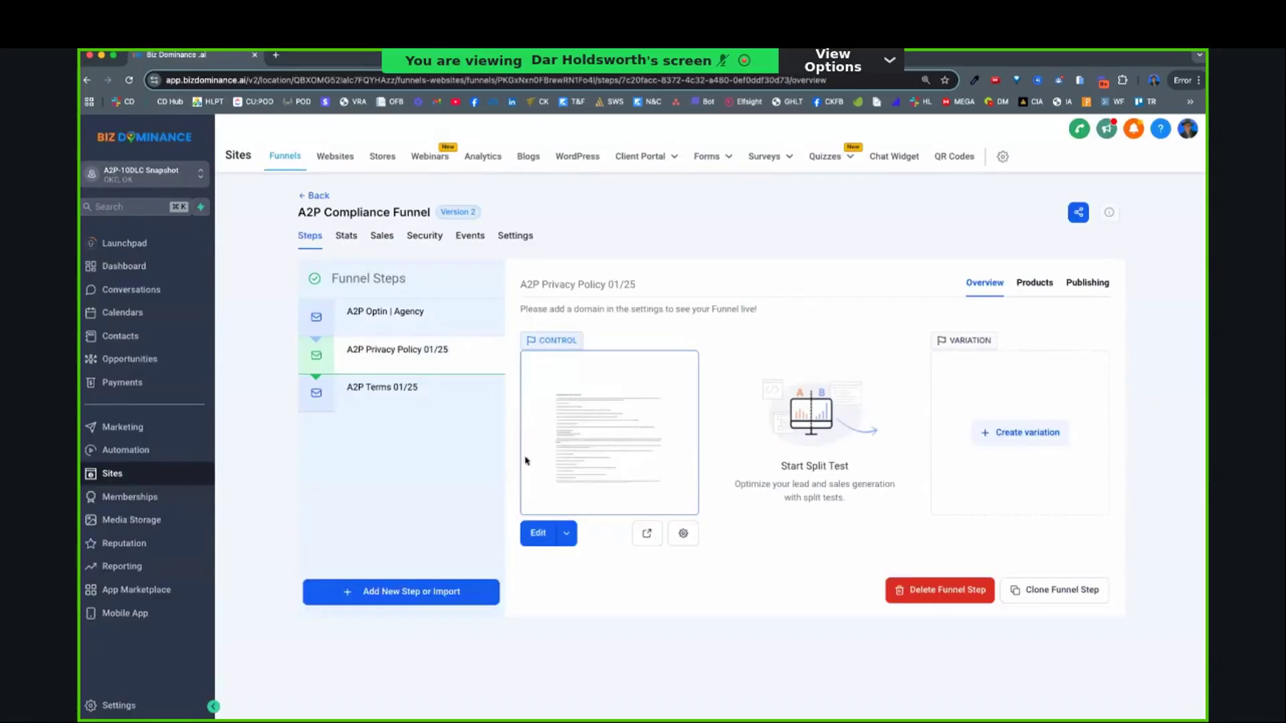
click(383, 388)
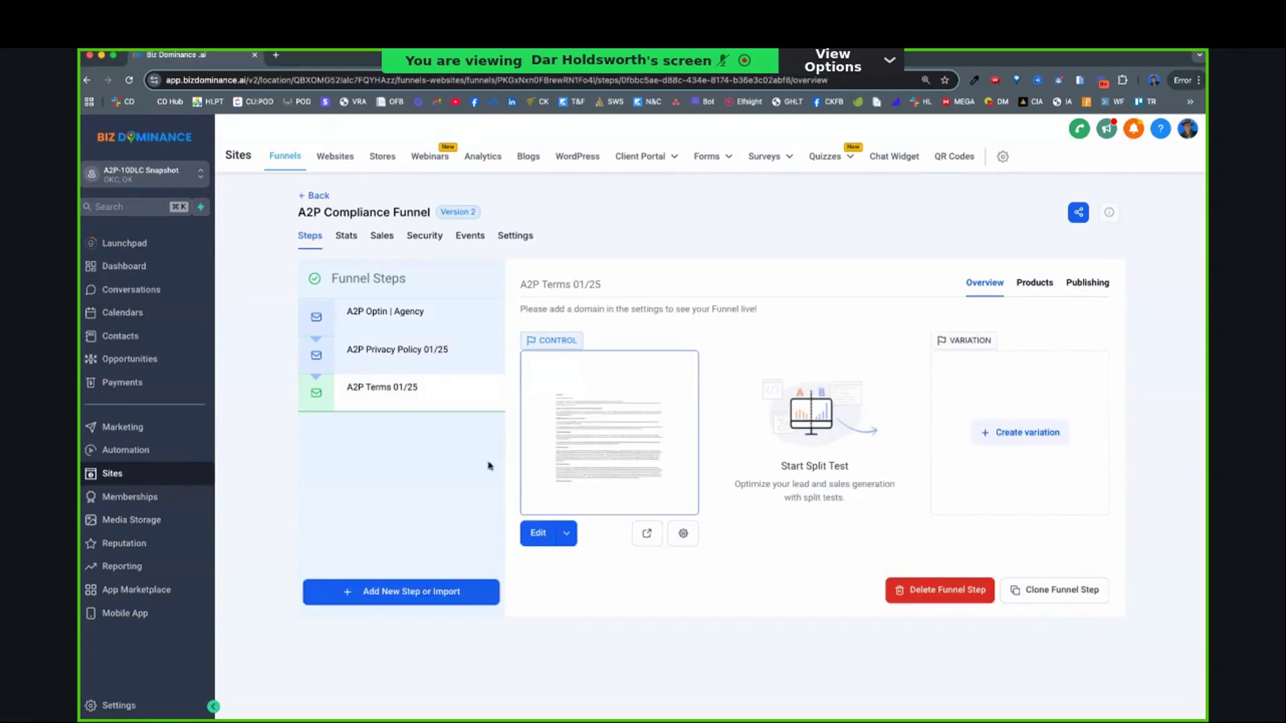
click(538, 533)
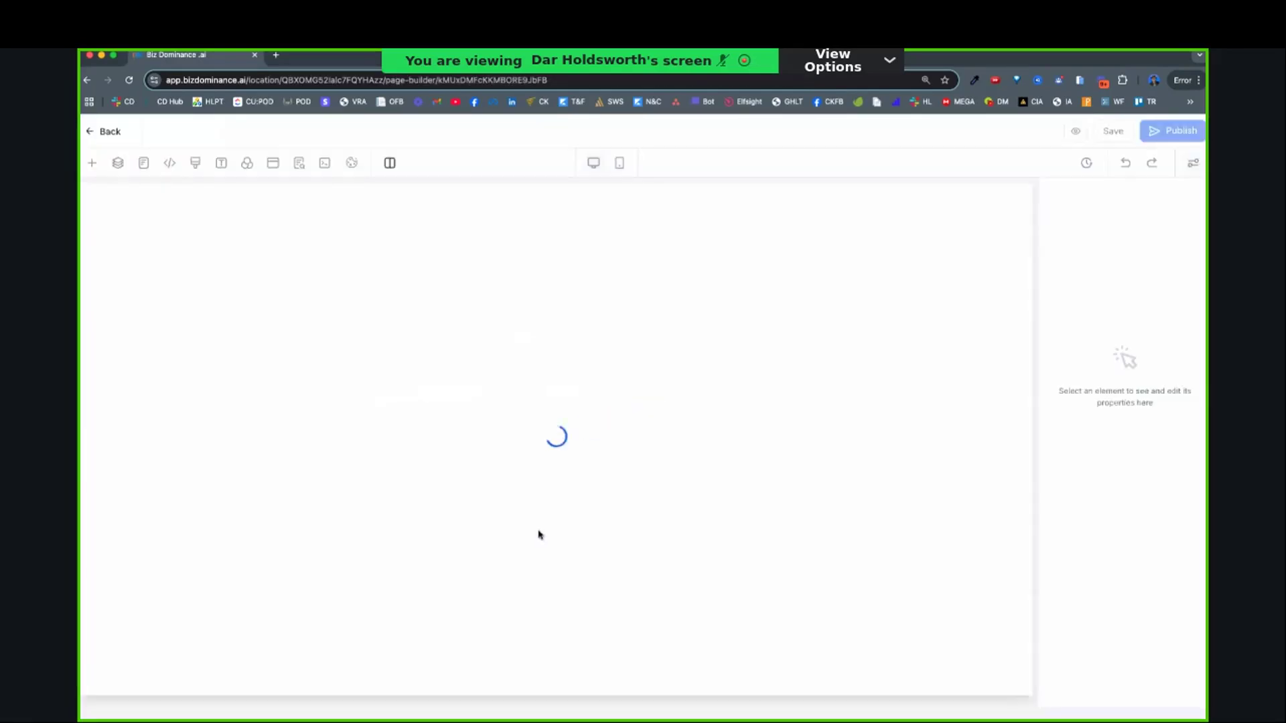
scroll(539, 533, down, 1)
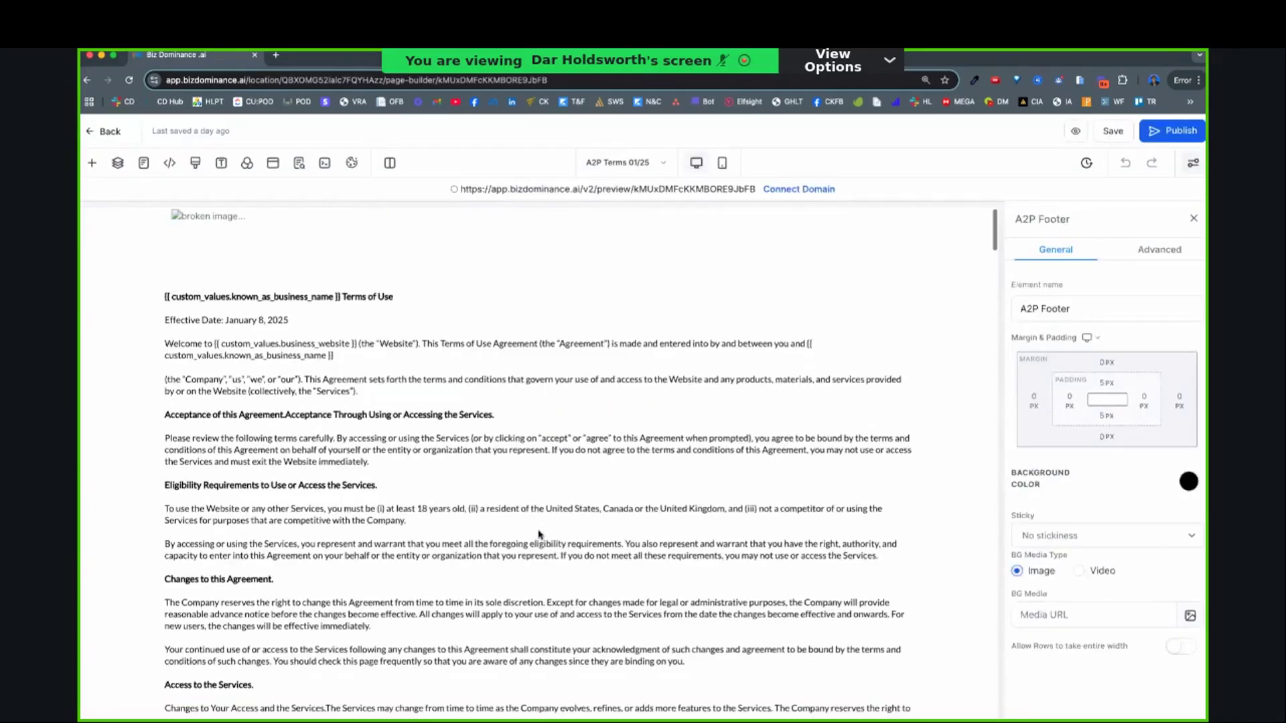
scroll(539, 534, down, 2)
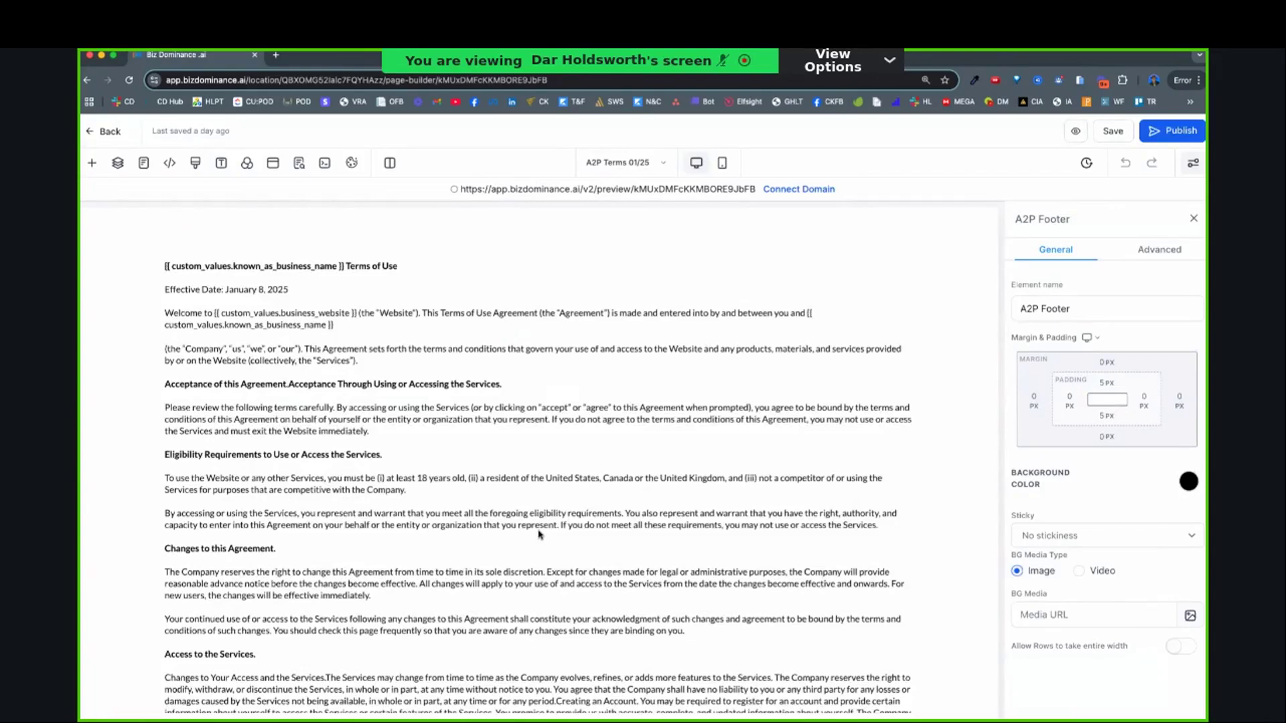
scroll(538, 534, down, 1)
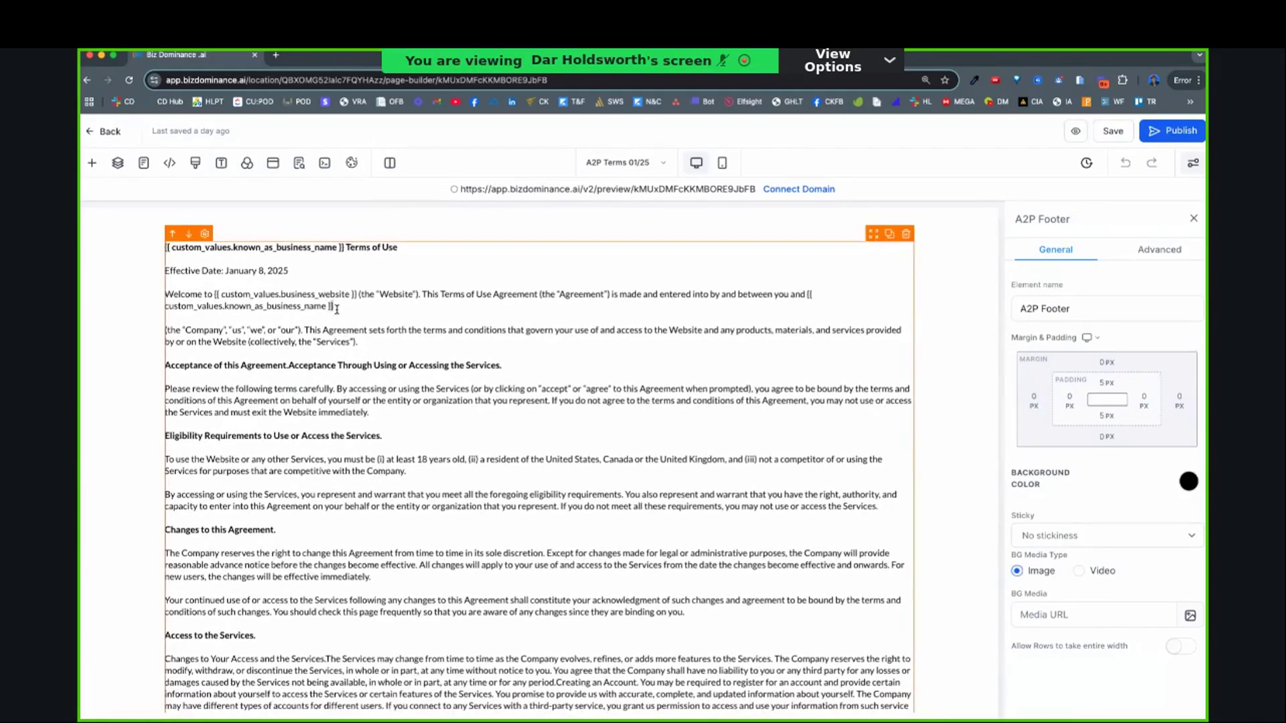
drag(337, 309, 187, 306)
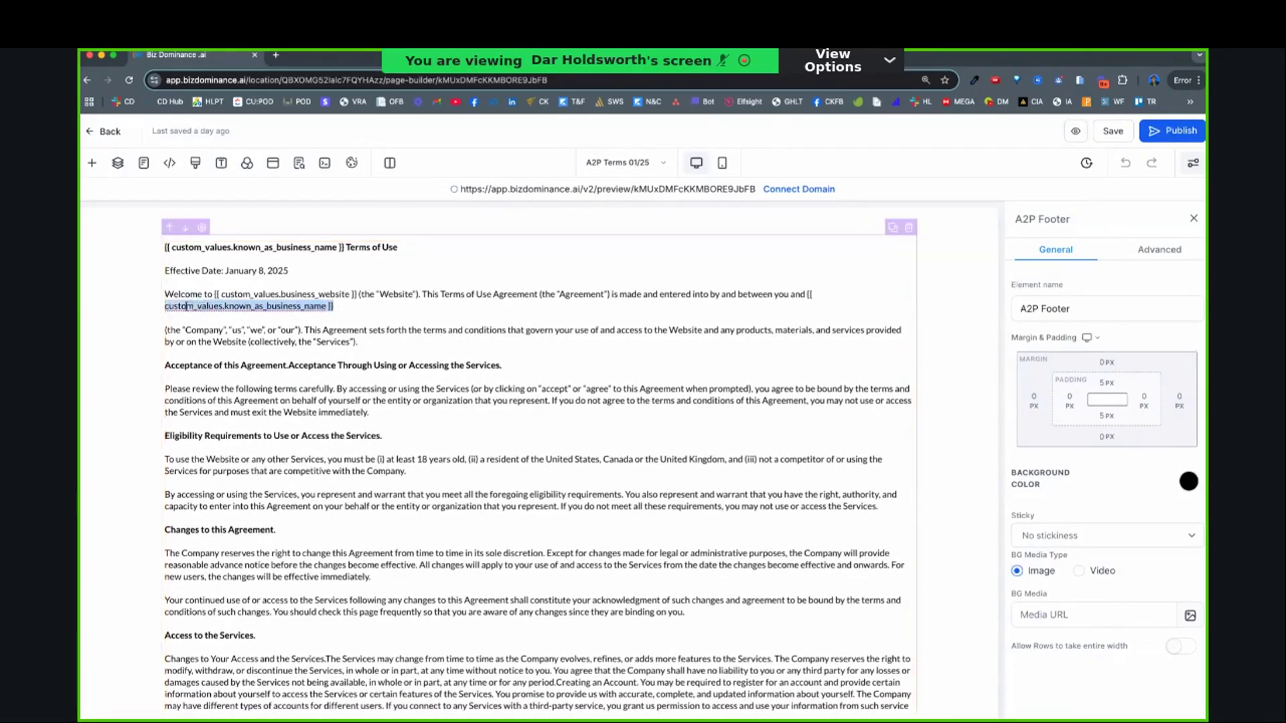
drag(283, 293, 357, 293)
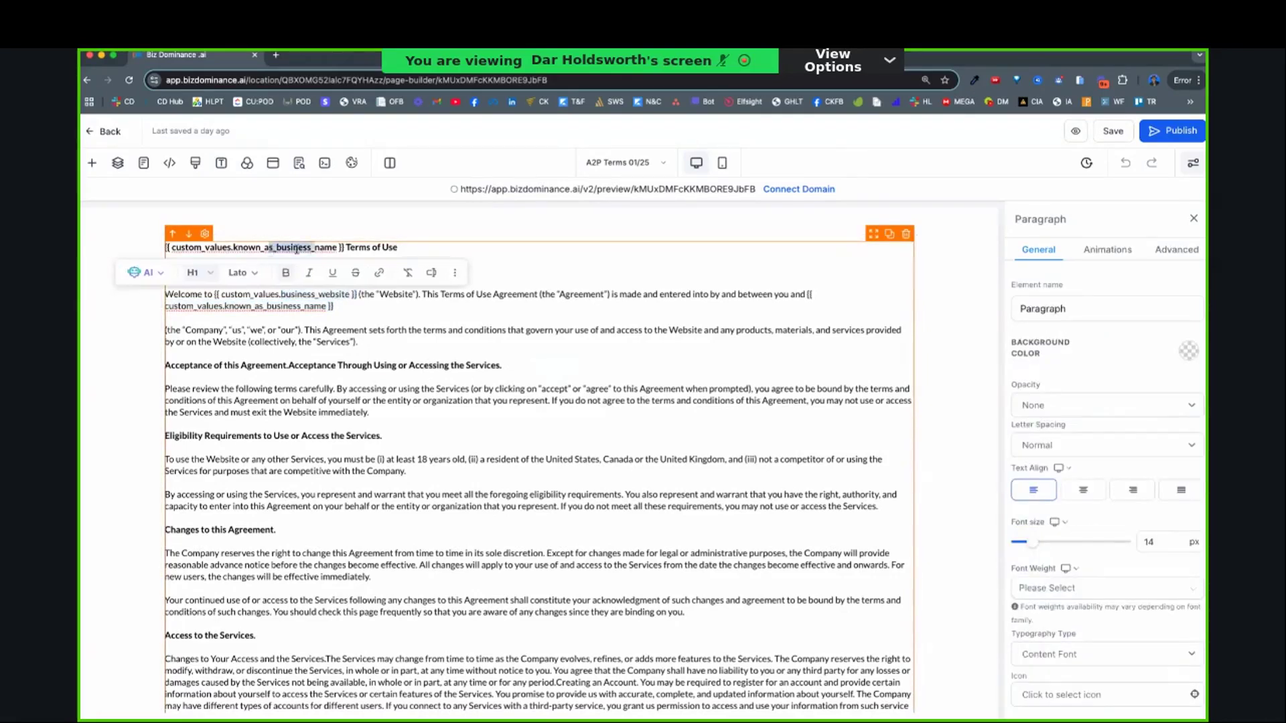
- Verify the privacy page and NAME-line business name placeholders further down, then leave the editor
scroll(422, 395, down, 2)
scroll(417, 420, down, 5)
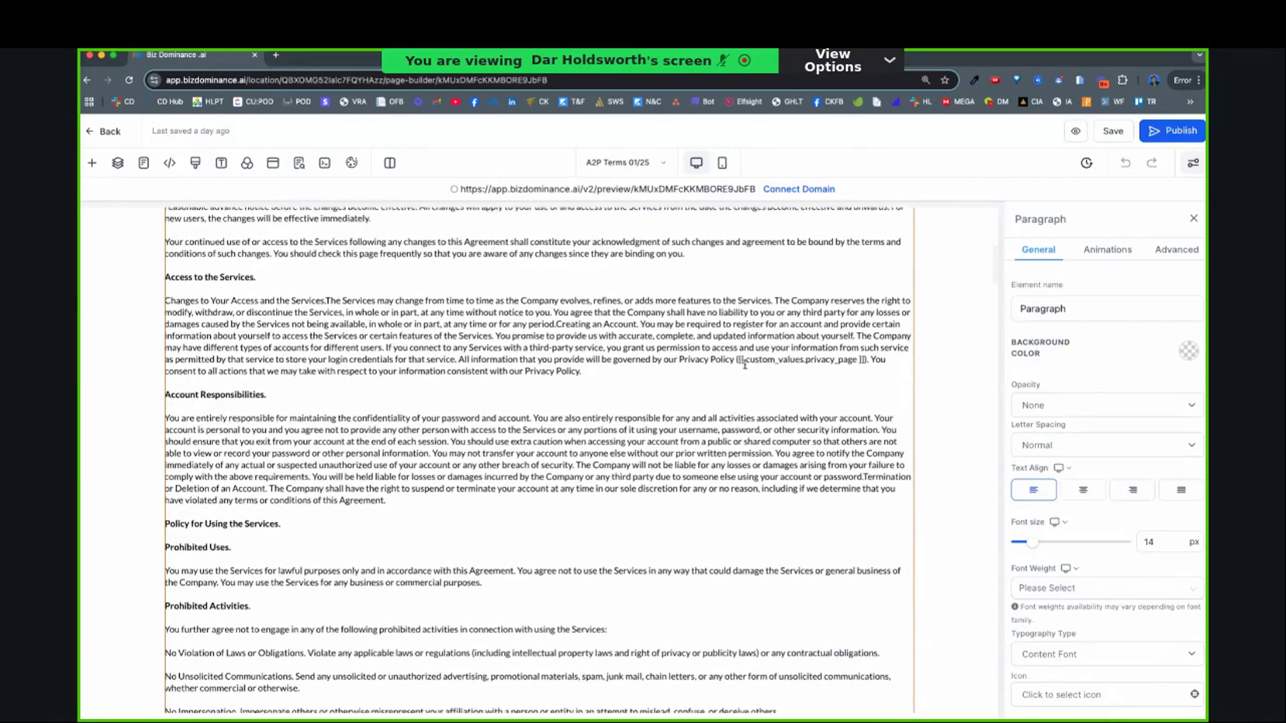
drag(740, 360, 852, 364)
scroll(470, 362, down, 10)
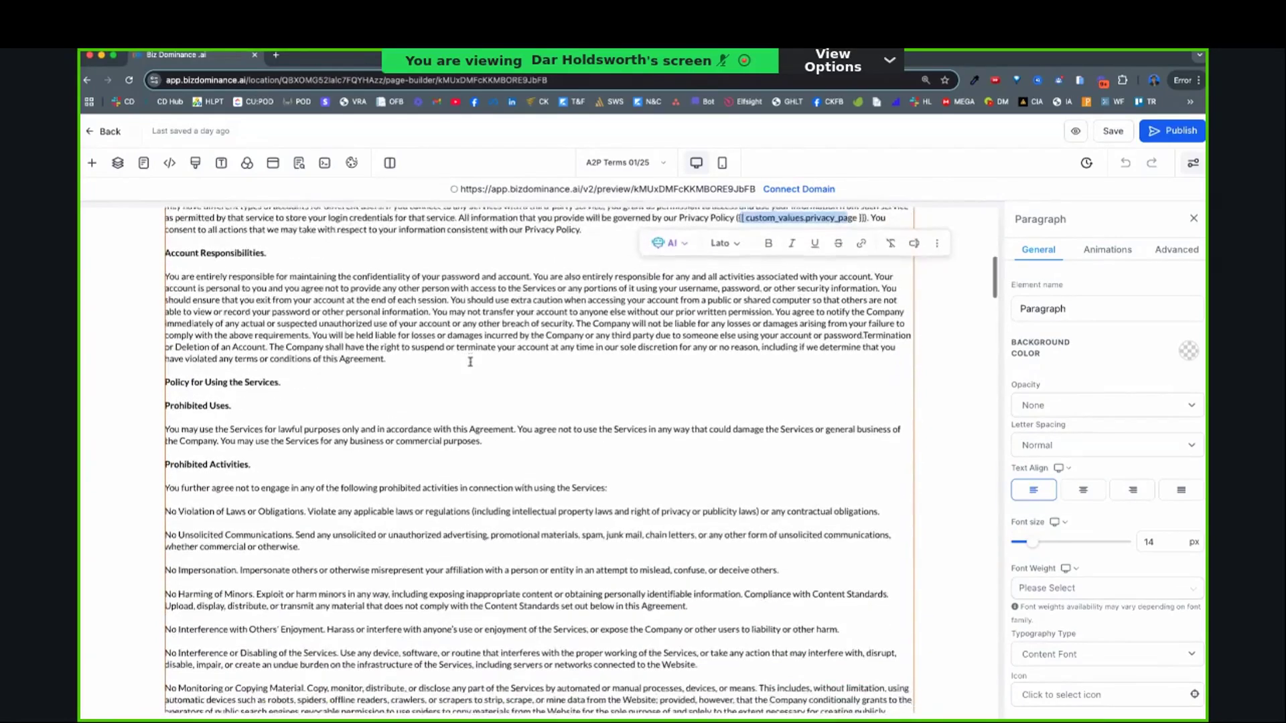
scroll(471, 361, down, 15)
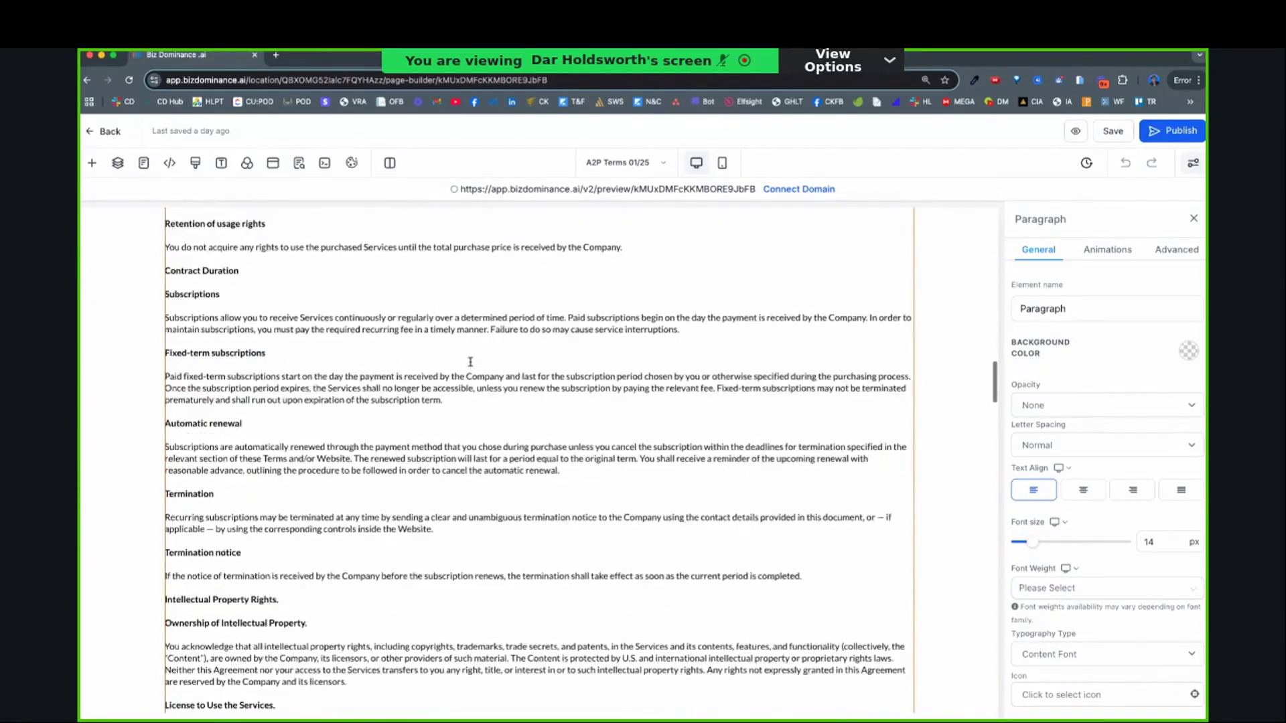
scroll(470, 361, down, 20)
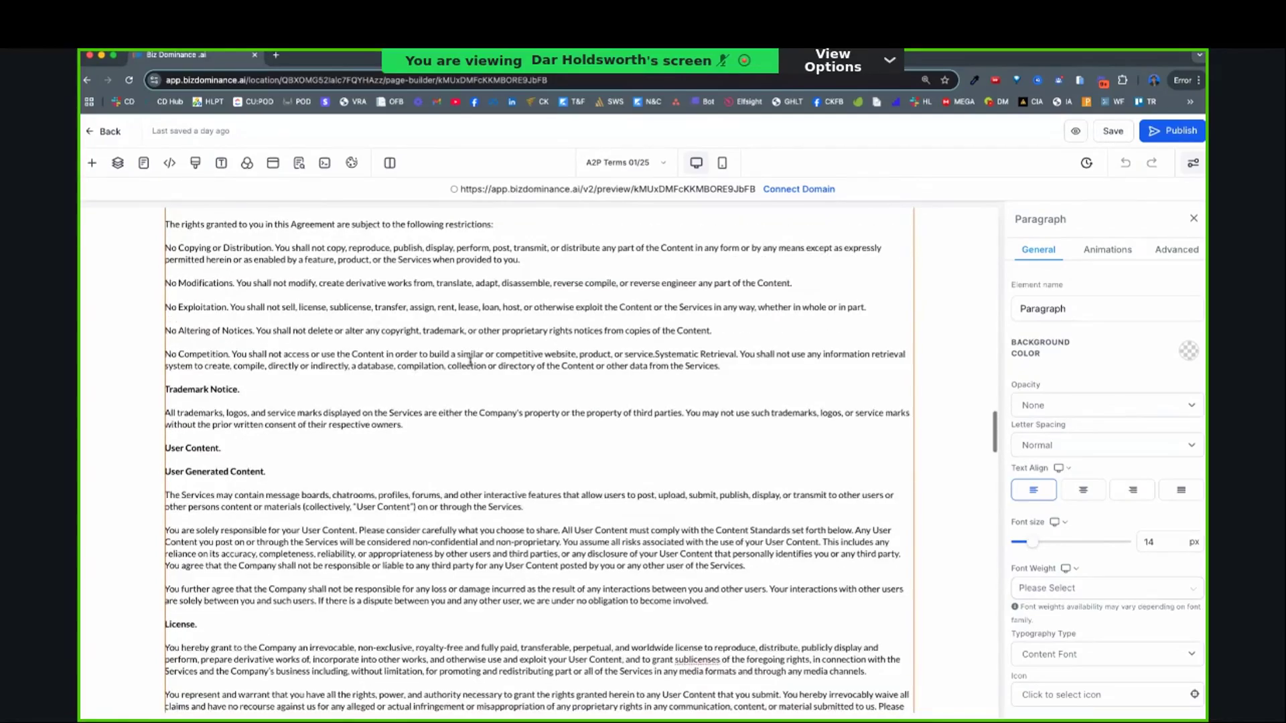
drag(315, 382, 371, 381)
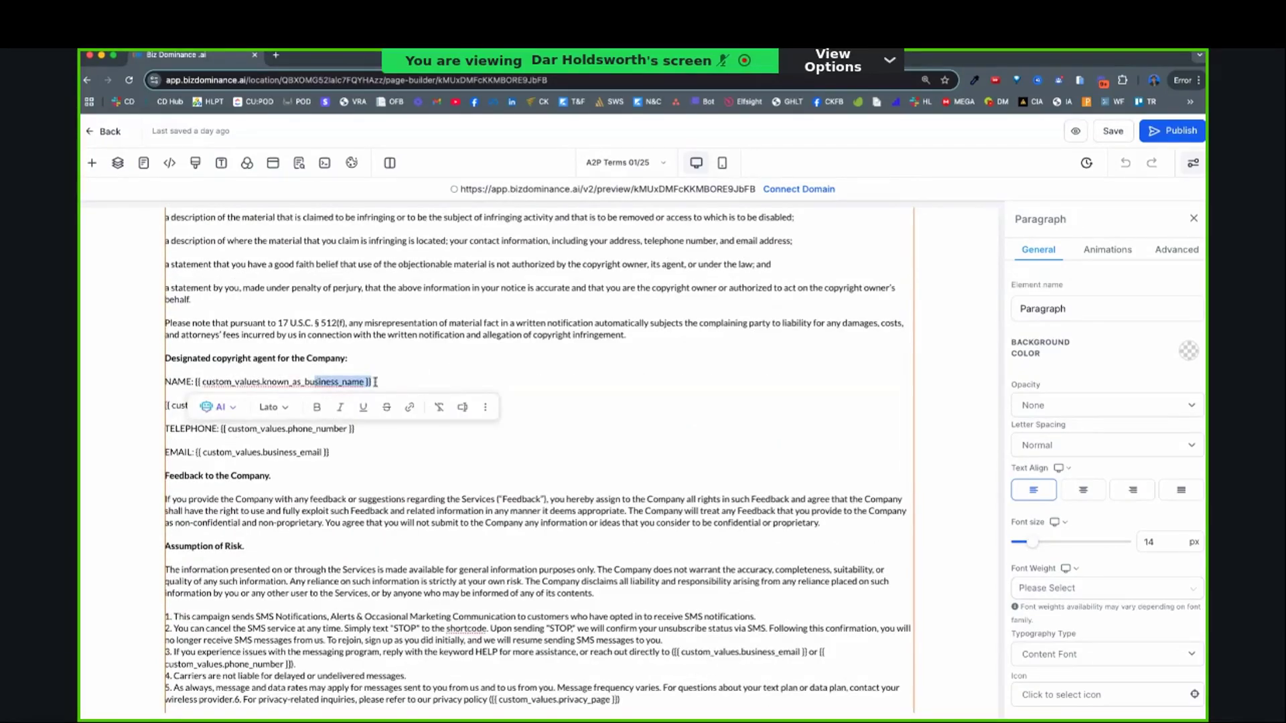
scroll(387, 455, down, 5)
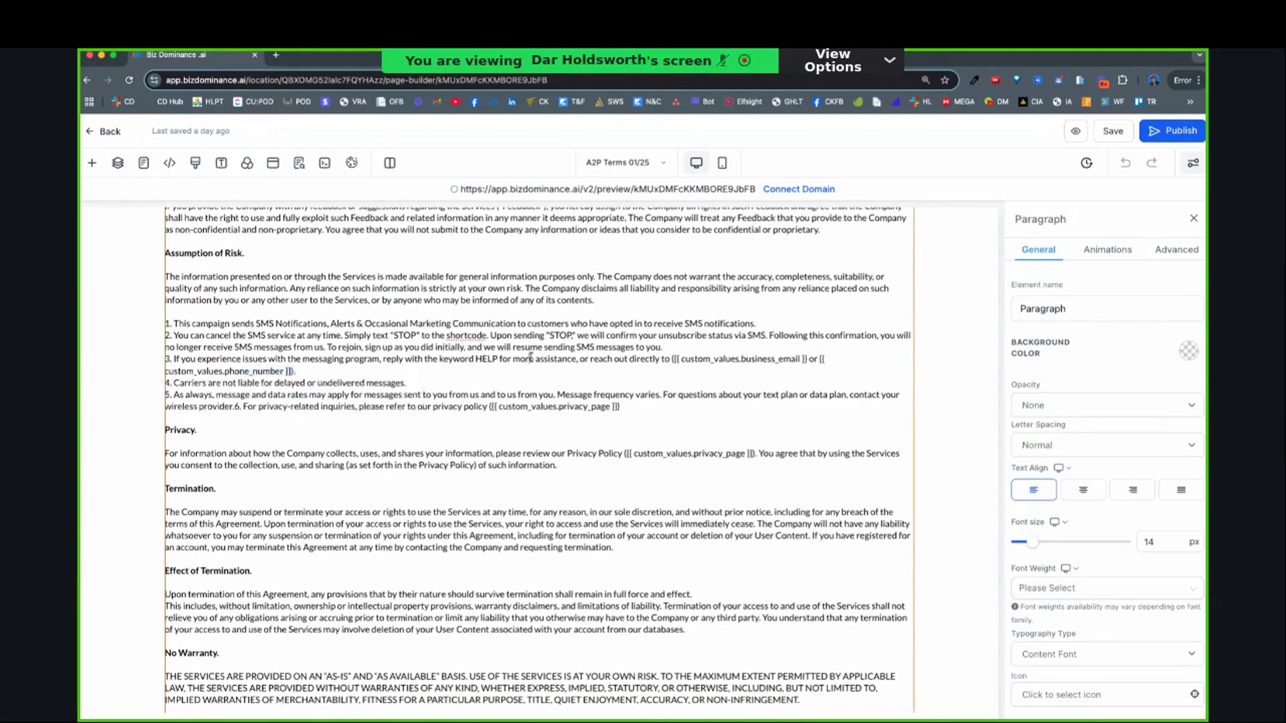
scroll(566, 473, down, 1)
scroll(565, 473, down, 7)
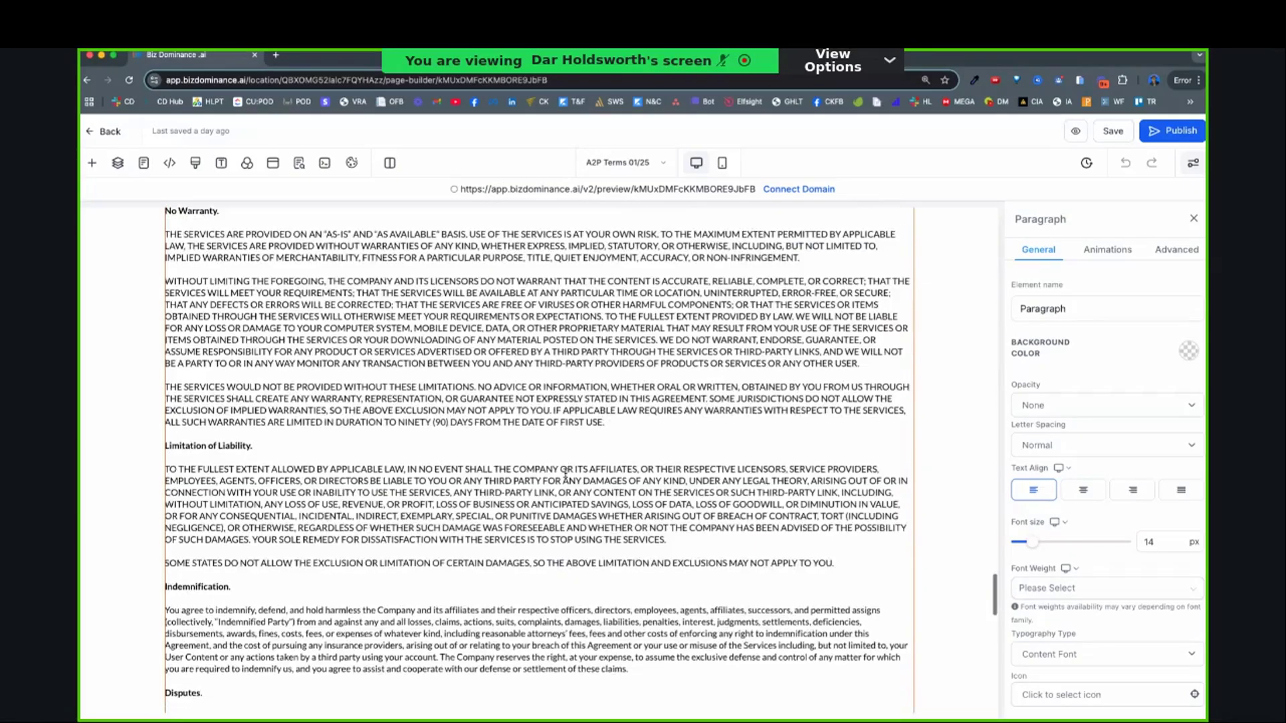
scroll(565, 473, up, 7)
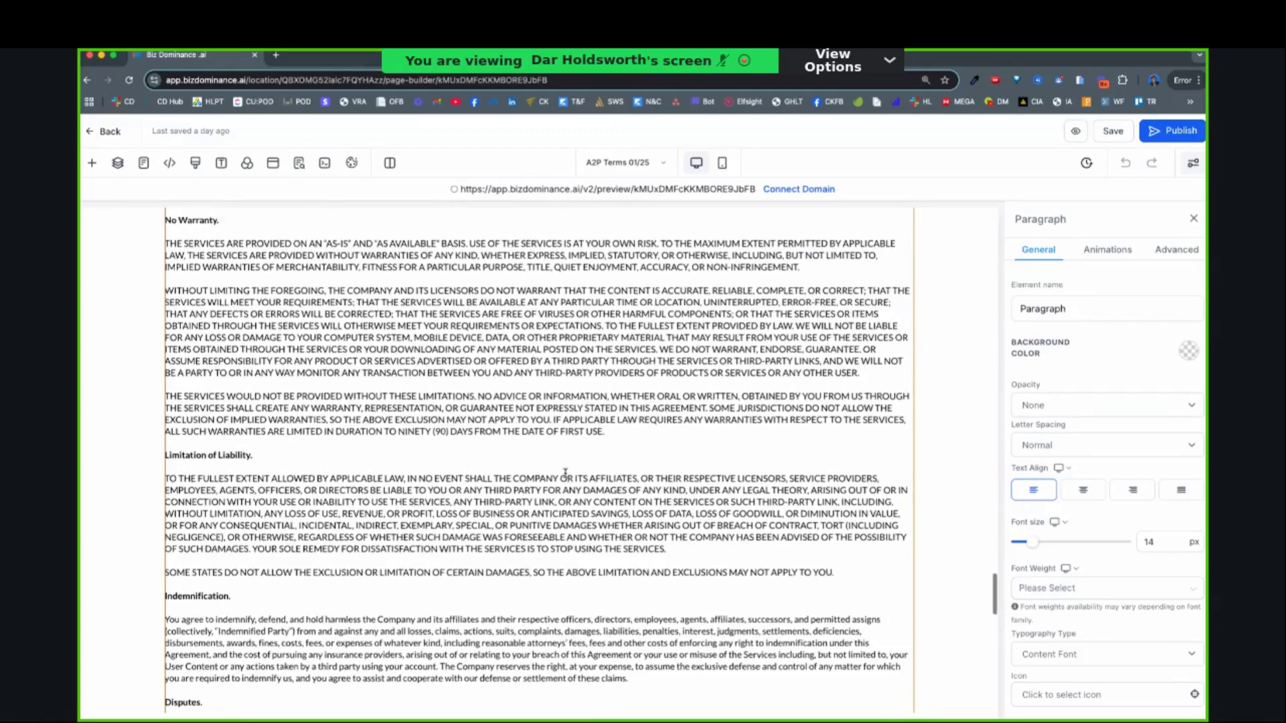
scroll(505, 352, up, 7)
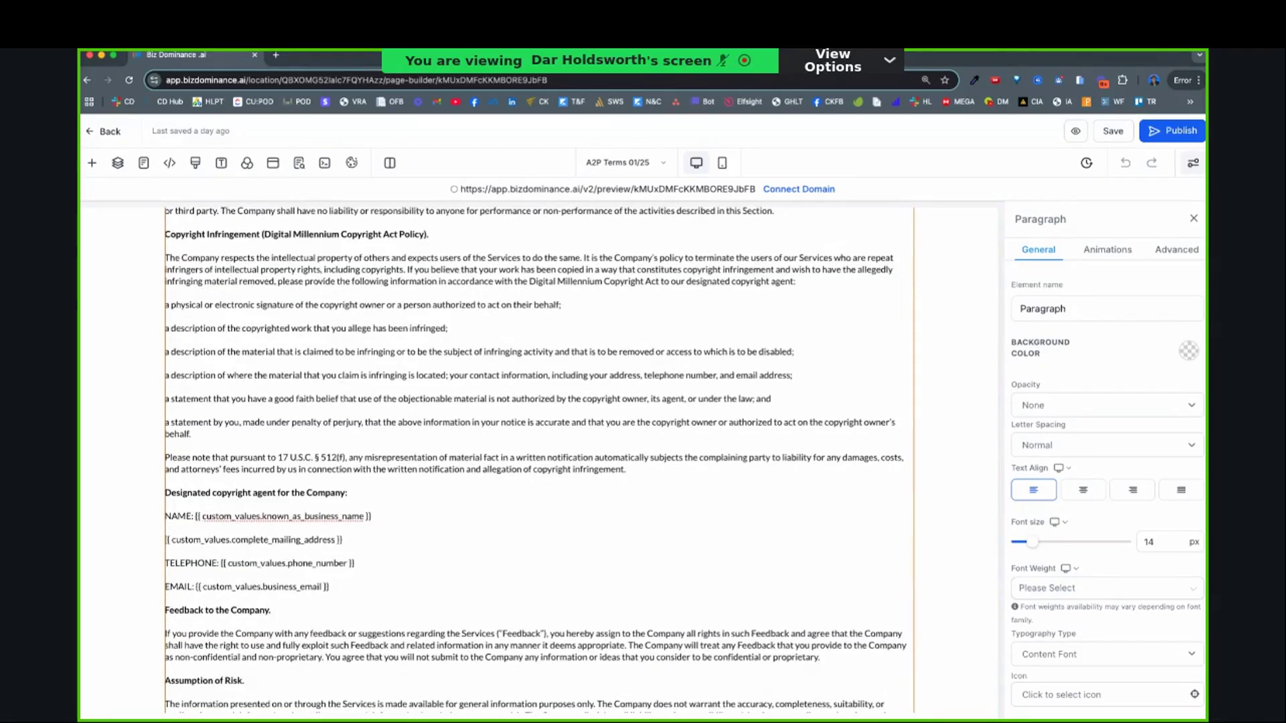
click(104, 130)
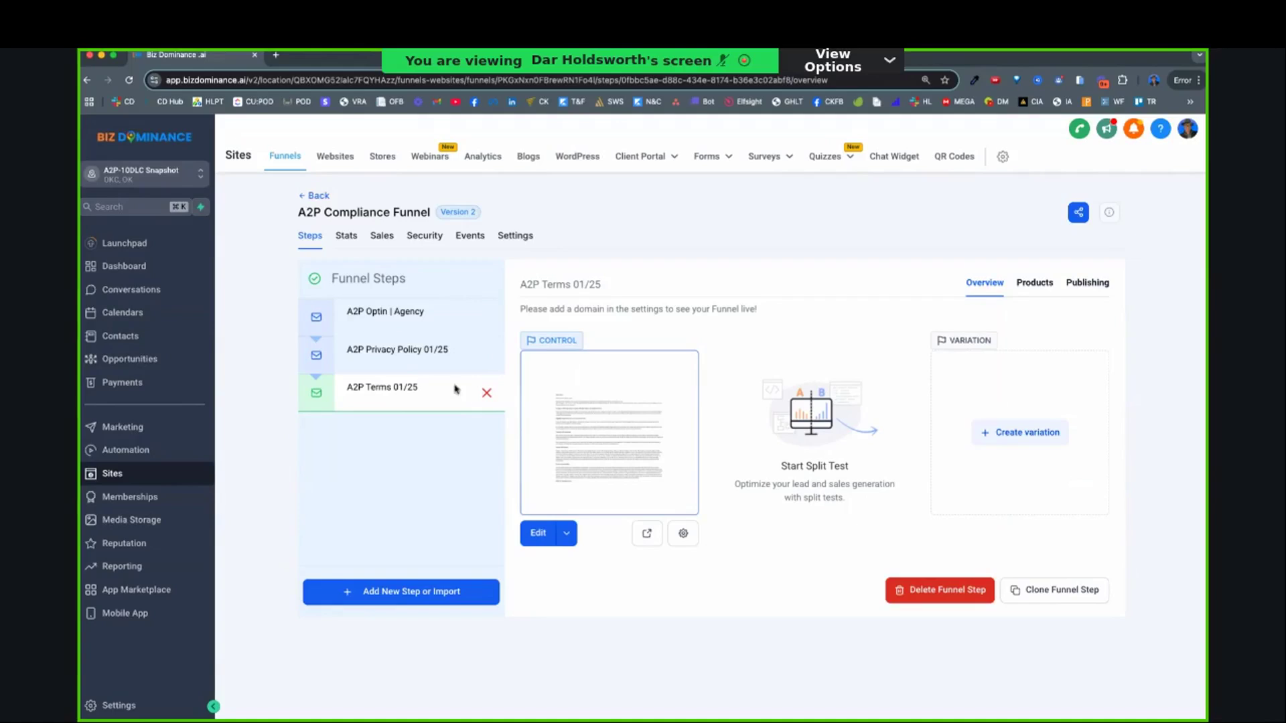
- Check in Publishing that the Terms step URL reads /terms-ps, unchanged, then go back to Funnels
click(1086, 288)
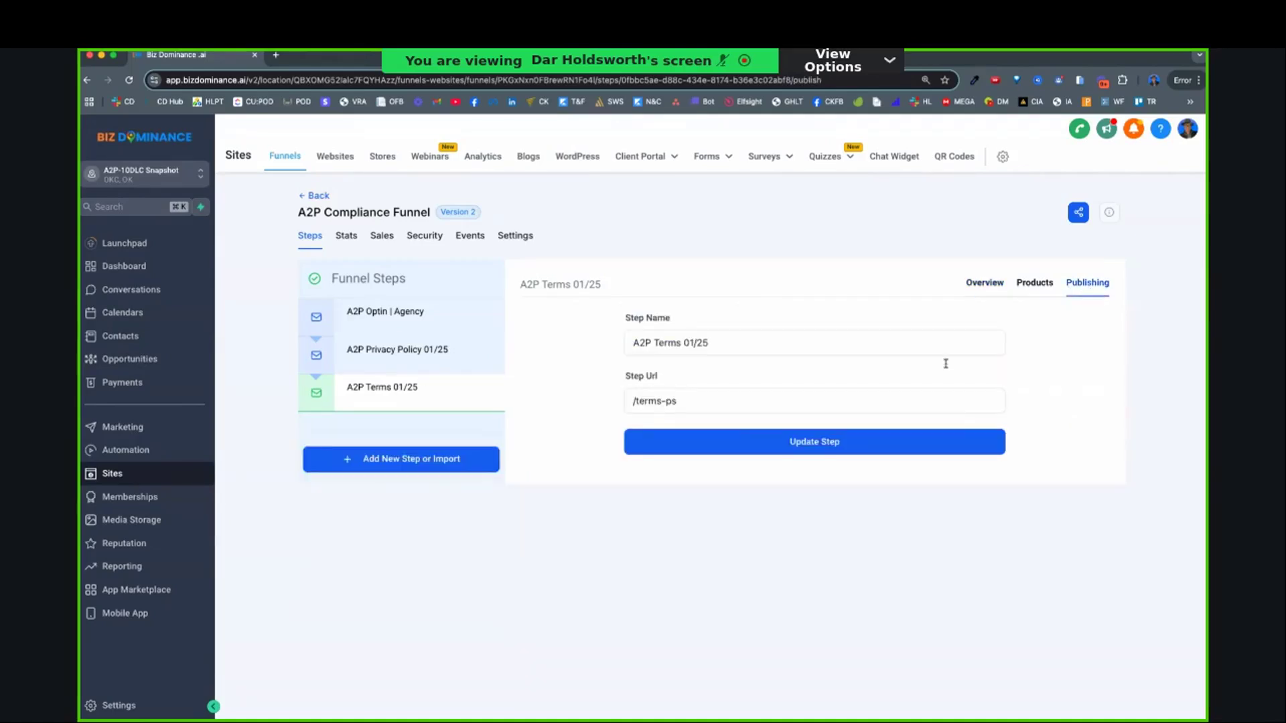
click(709, 402)
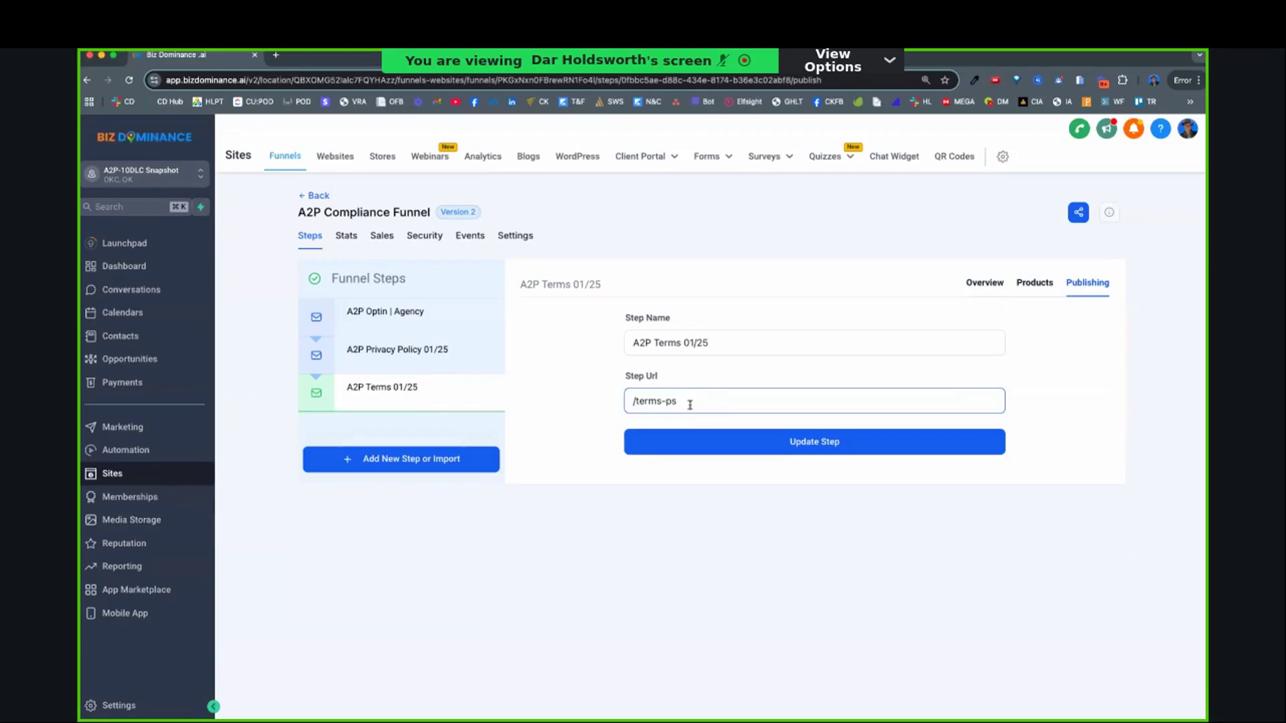
drag(688, 404, 614, 405)
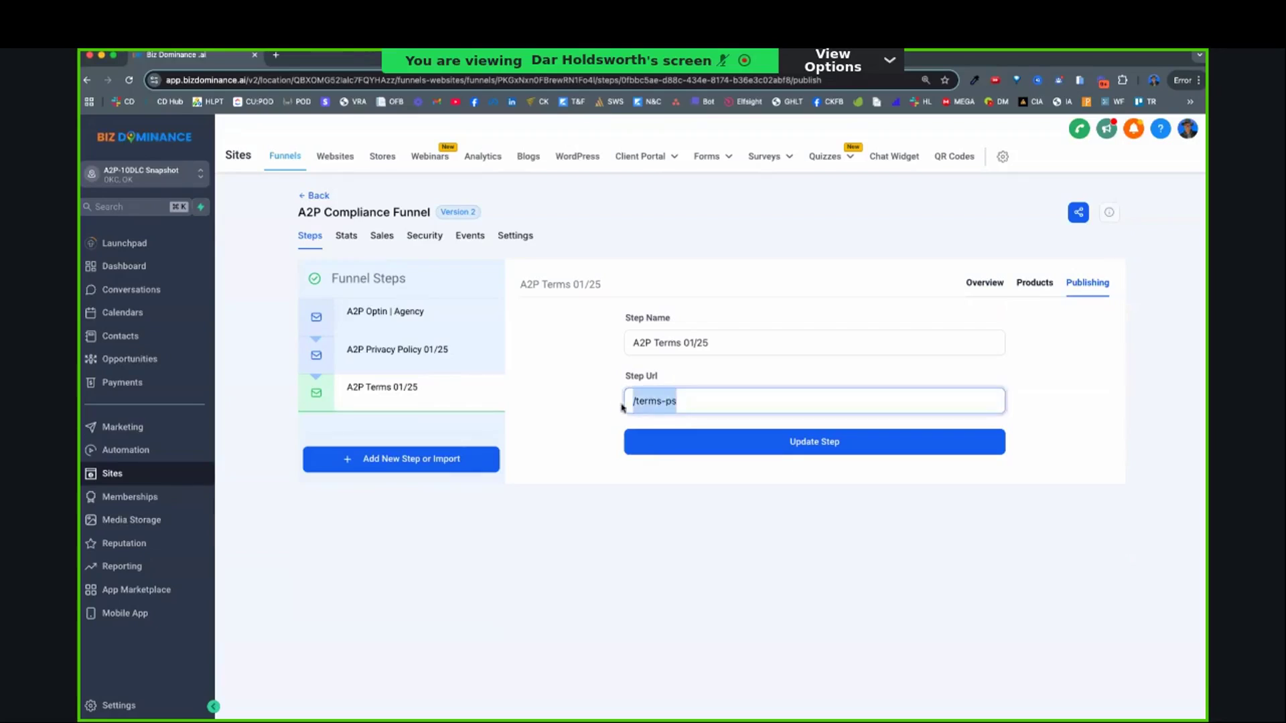
click(696, 411)
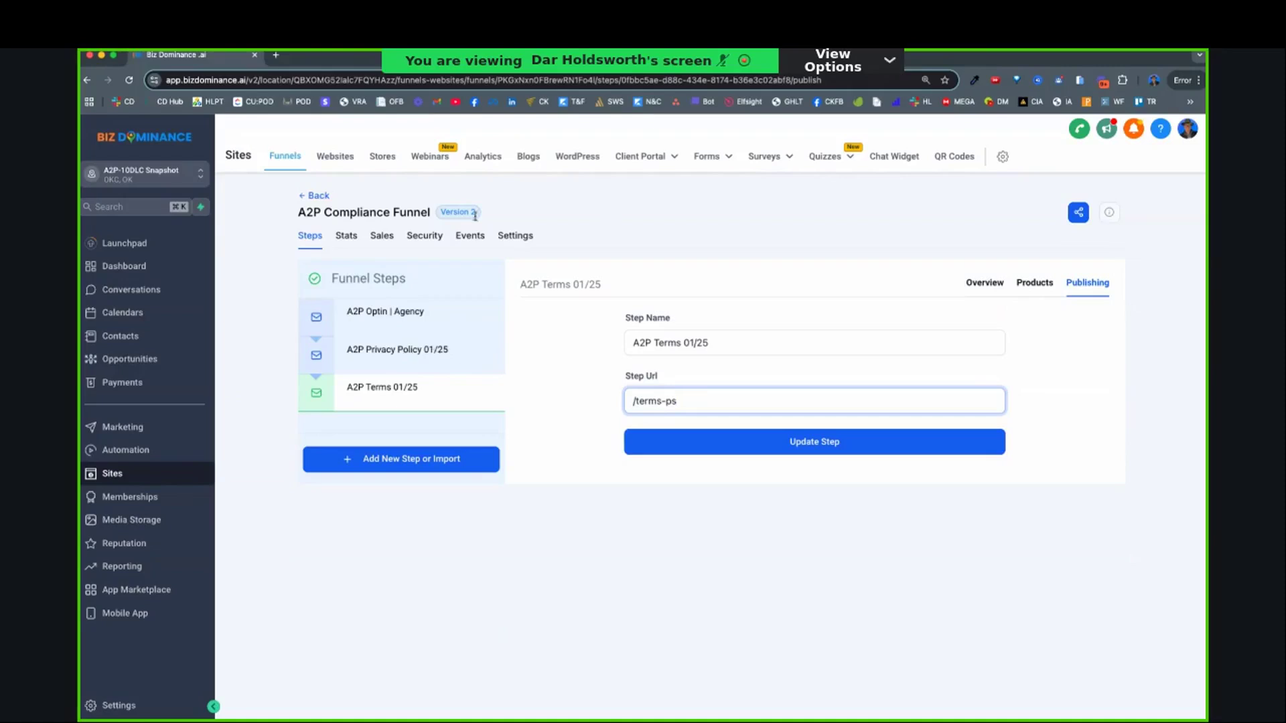
click(317, 197)
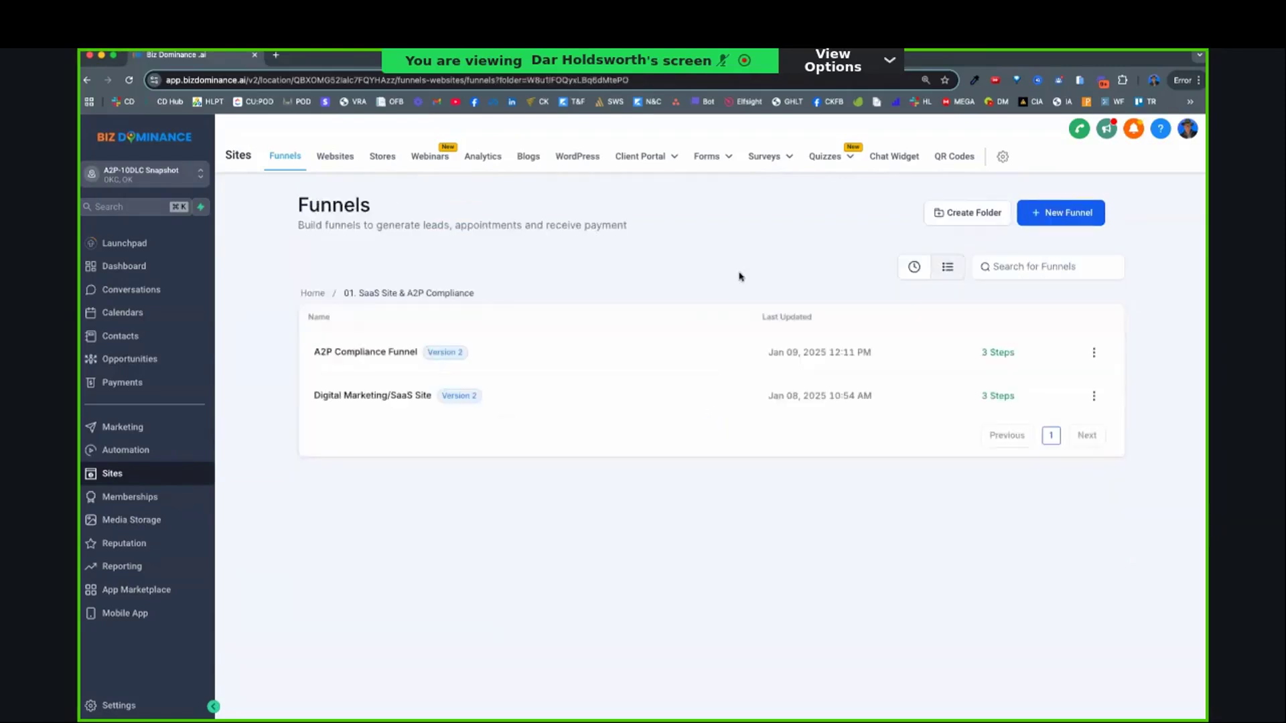